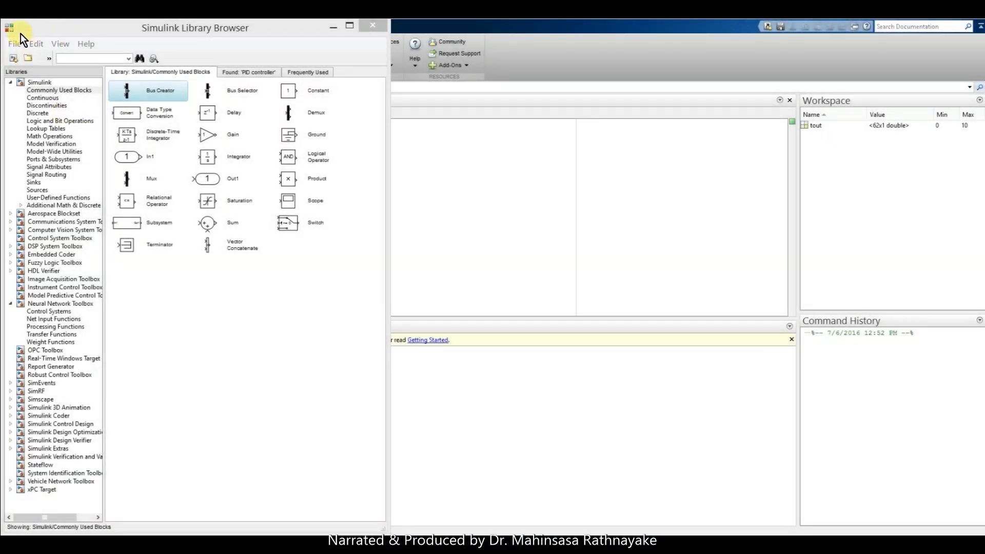
# Create a new blank model from the Library Browser and select the Constant block in Commonly Used Blocks.
pyautogui.click(13, 56)
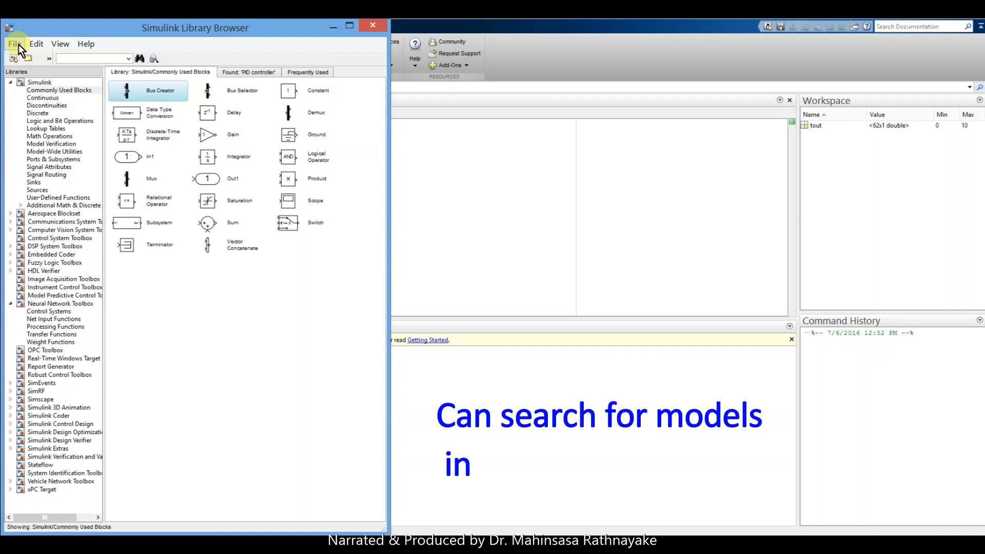
pyautogui.click(14, 46)
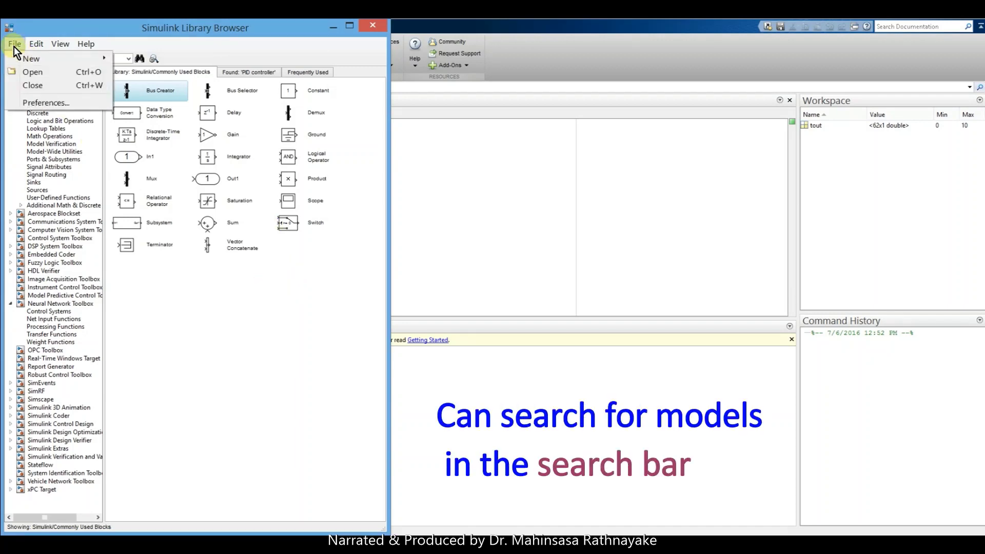
pyautogui.moveTo(29, 60)
pyautogui.click(136, 61)
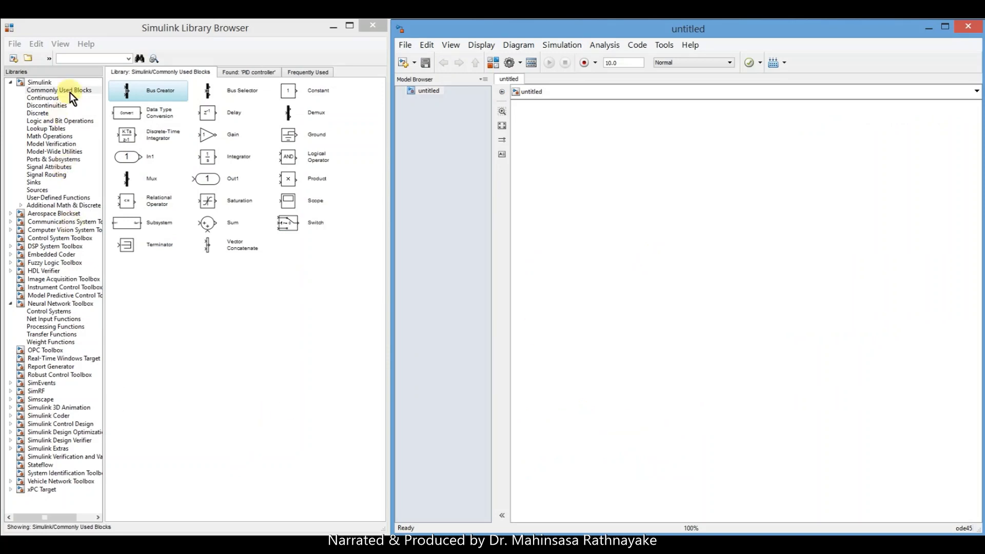
pyautogui.click(72, 89)
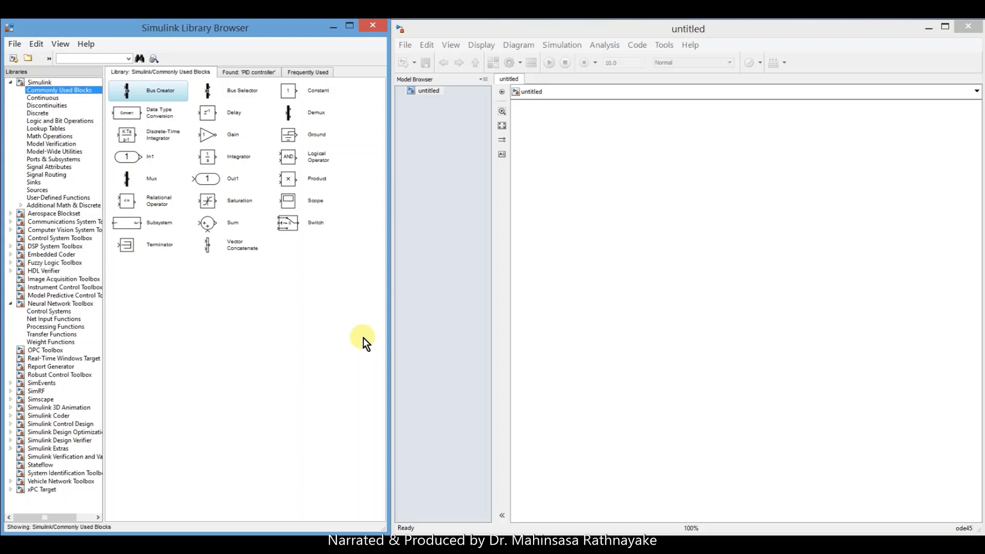
pyautogui.click(310, 93)
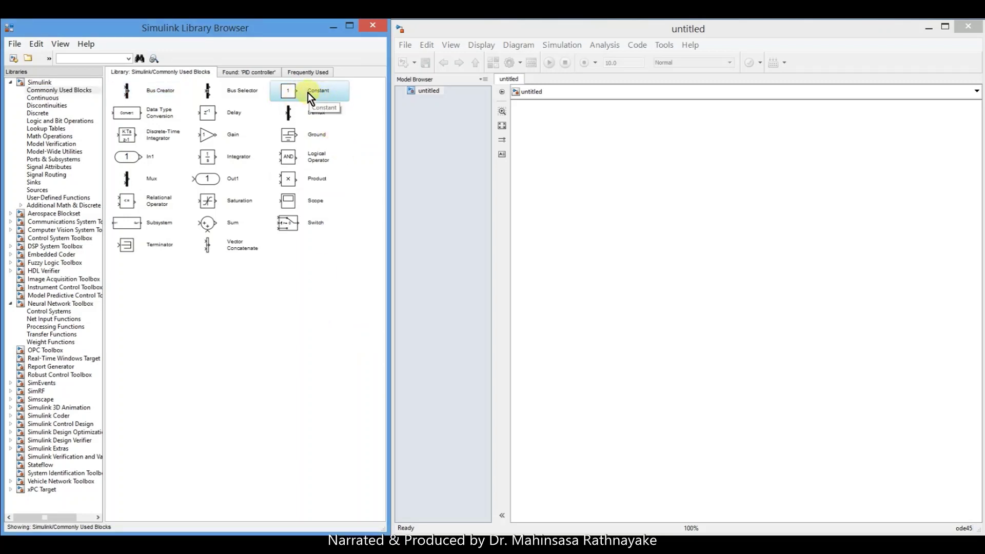
# Place a Constant block in the untitled model and position it on the canvas.
pyautogui.moveTo(310, 94); pyautogui.dragTo(558, 184)
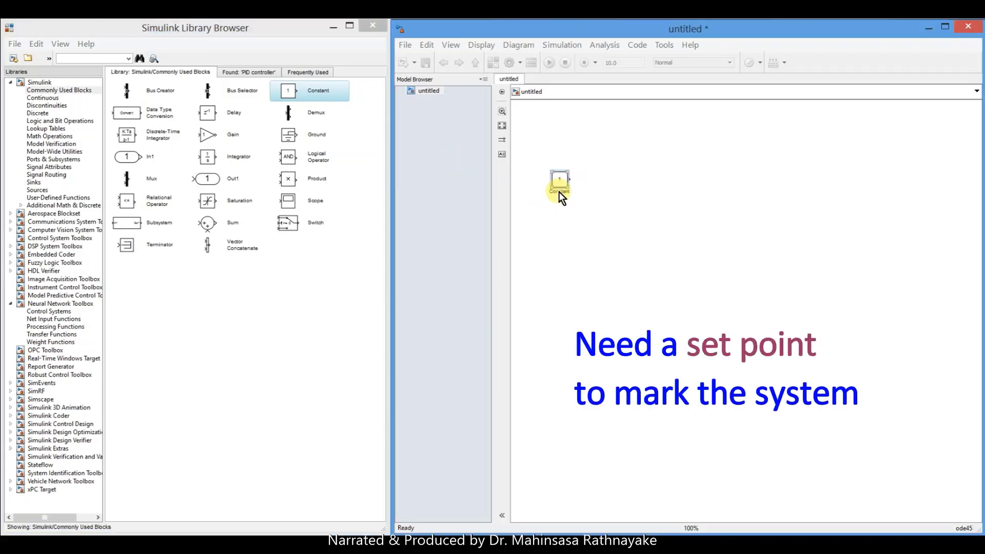
pyautogui.scroll(2, 648, 284)
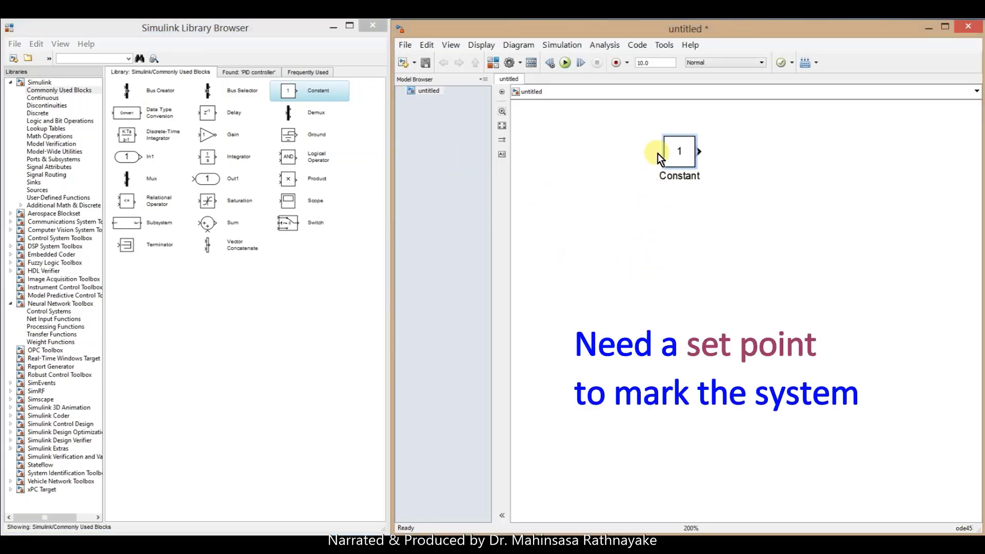
pyautogui.moveTo(671, 150); pyautogui.dragTo(543, 235)
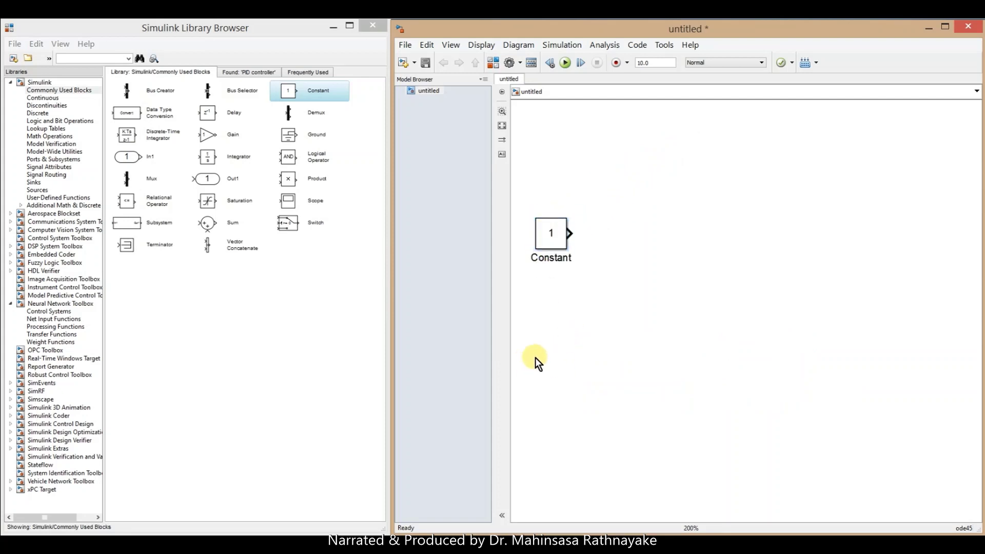
# Rename the Constant block to 'Set-point'.
pyautogui.click(563, 261)
pyautogui.doubleClick(564, 259)
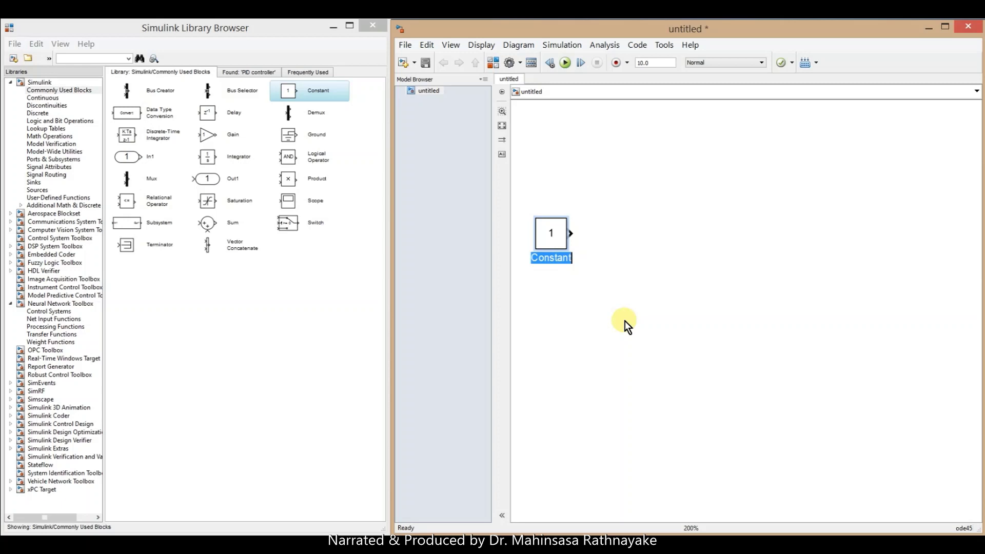
pyautogui.press('Delete')
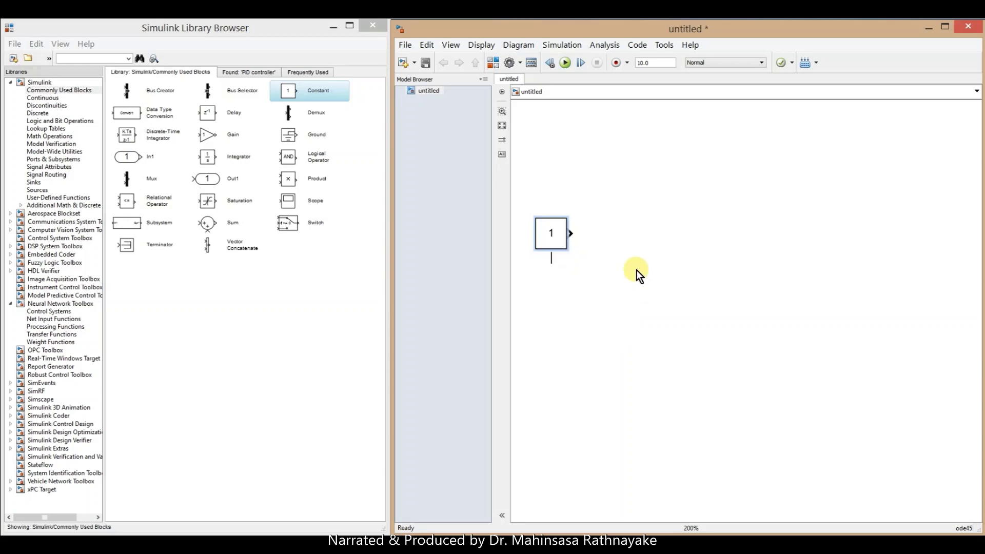
pyautogui.write('Se')
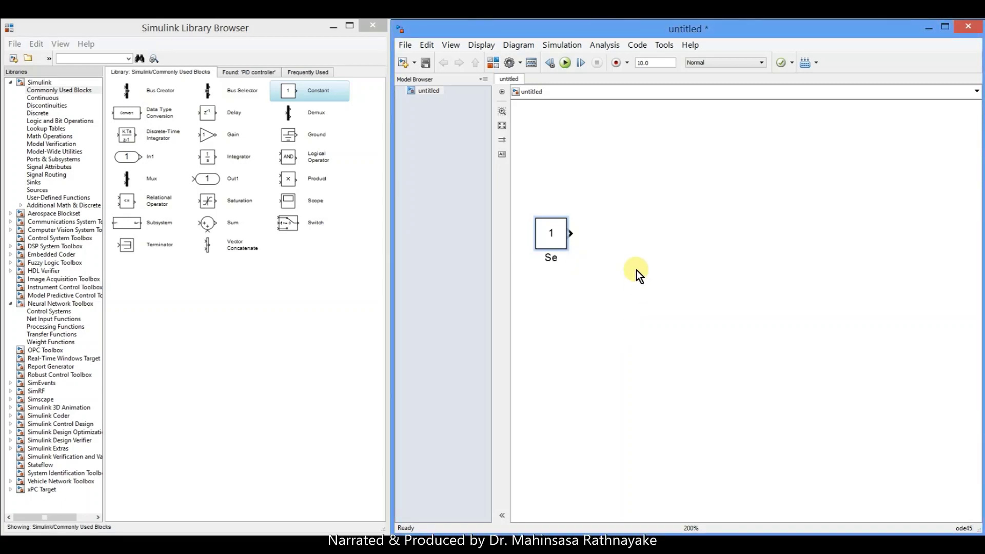
pyautogui.write('t-point')
pyautogui.click(630, 273)
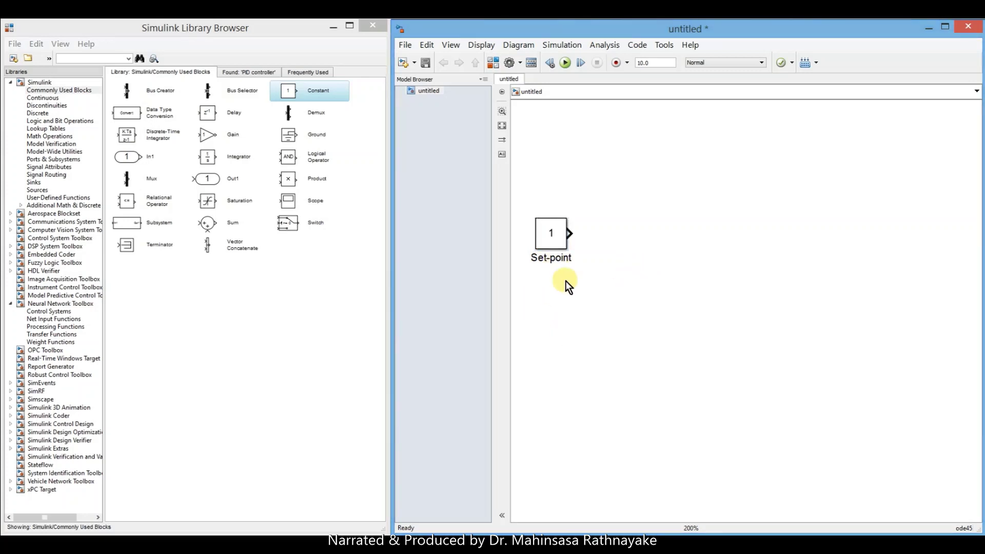
# Change the Set-point block's constant value from 1 to 50.
pyautogui.doubleClick(553, 244)
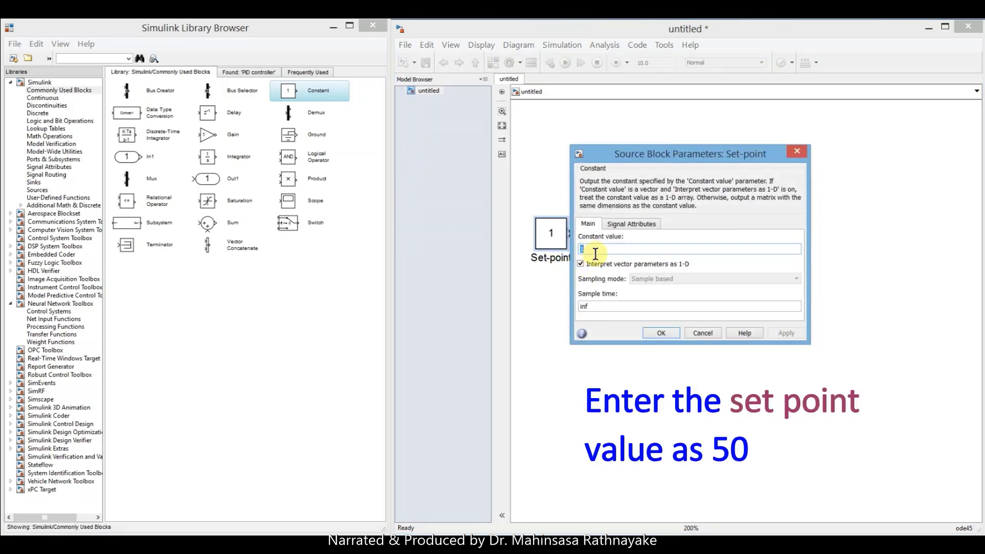
pyautogui.press('BackSpace')
pyautogui.write('50')
pyautogui.click(656, 332)
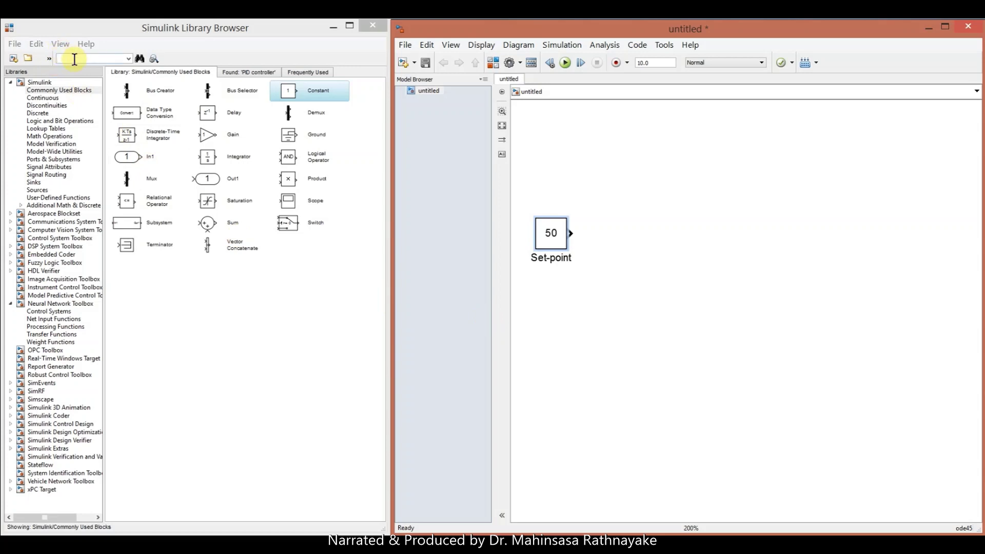
# Search the library for 'transfer' and place two 1/(s+1) Transfer Fcn blocks, one below the other.
pyautogui.click(75, 59)
pyautogui.write('transf')
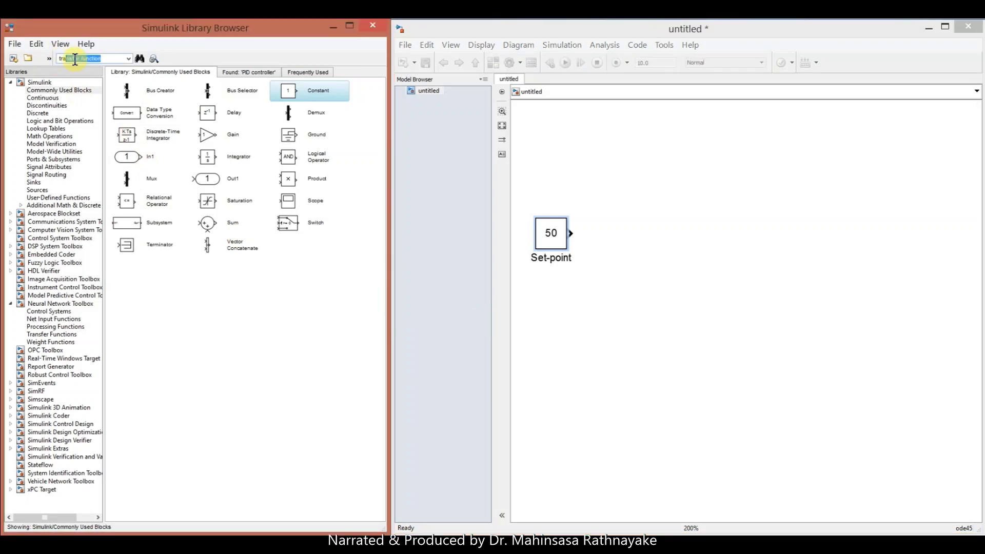
pyautogui.write('er')
pyautogui.press('Delete')
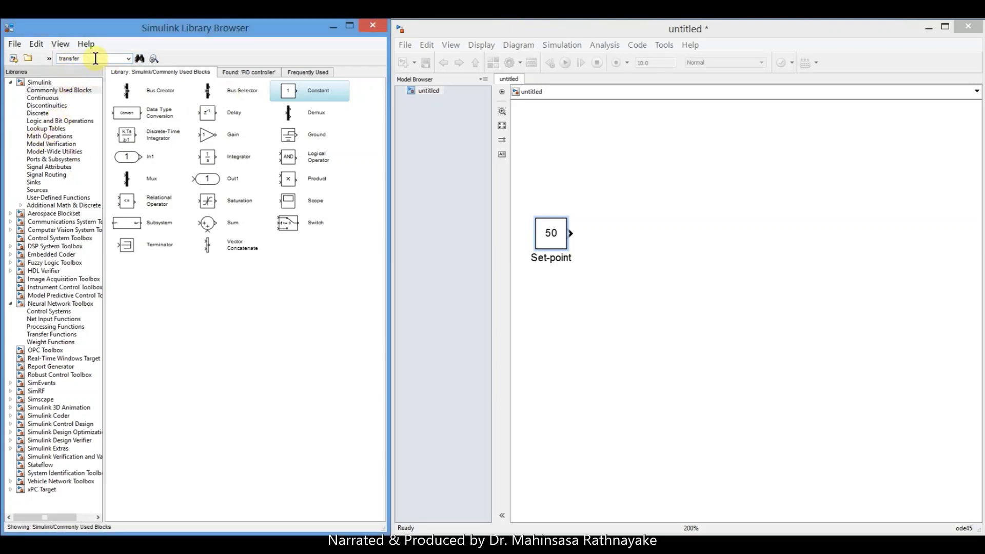
pyautogui.press('Return')
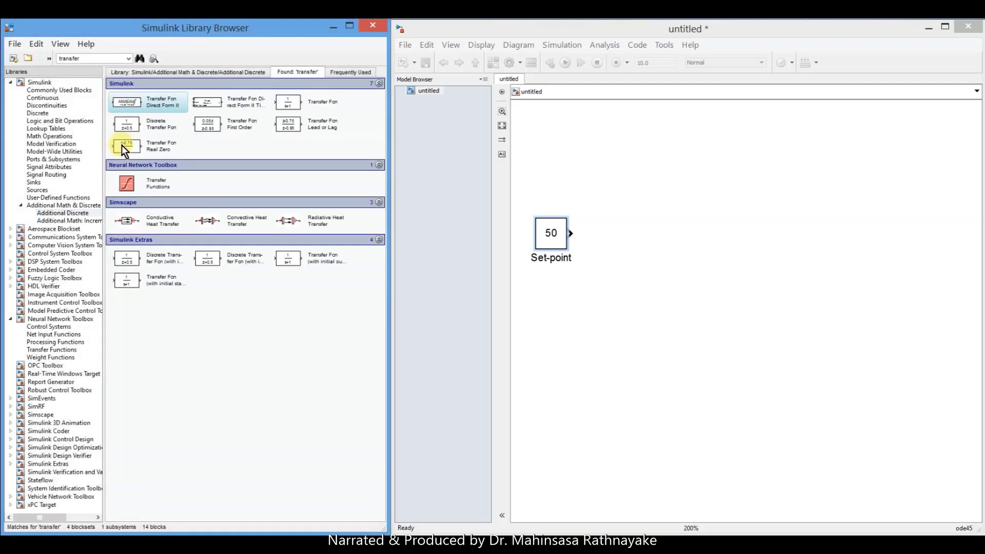
pyautogui.click(315, 103)
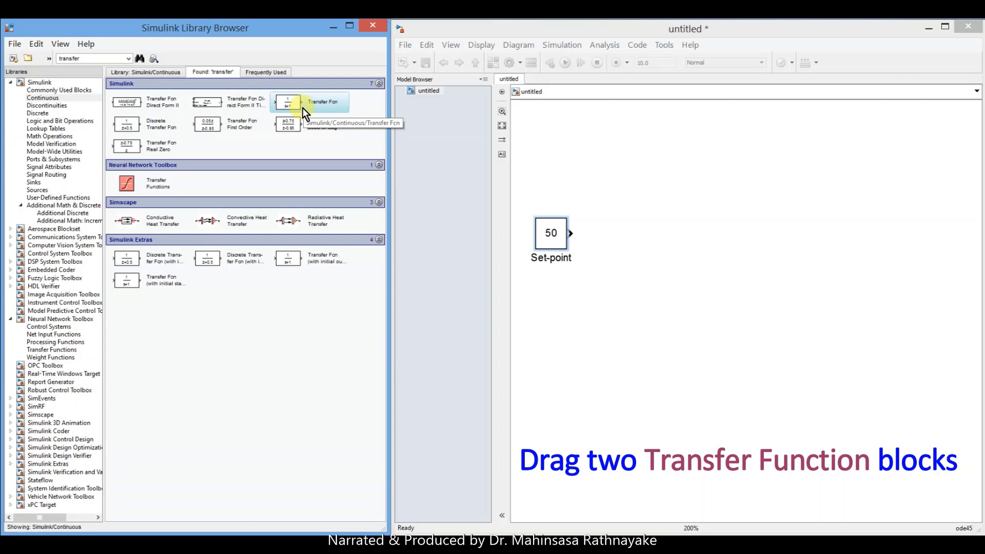
pyautogui.moveTo(302, 103); pyautogui.dragTo(791, 242)
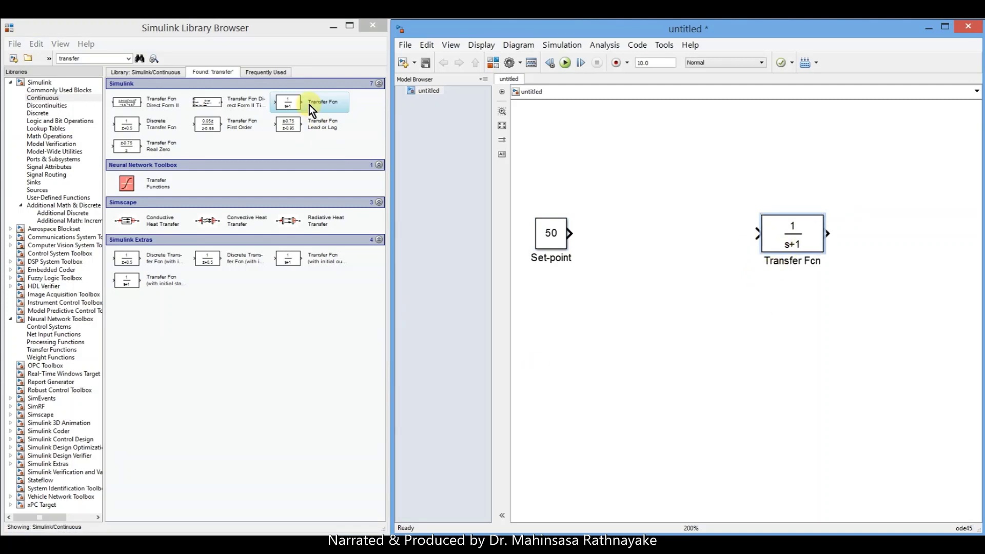
pyautogui.moveTo(315, 106); pyautogui.dragTo(699, 360)
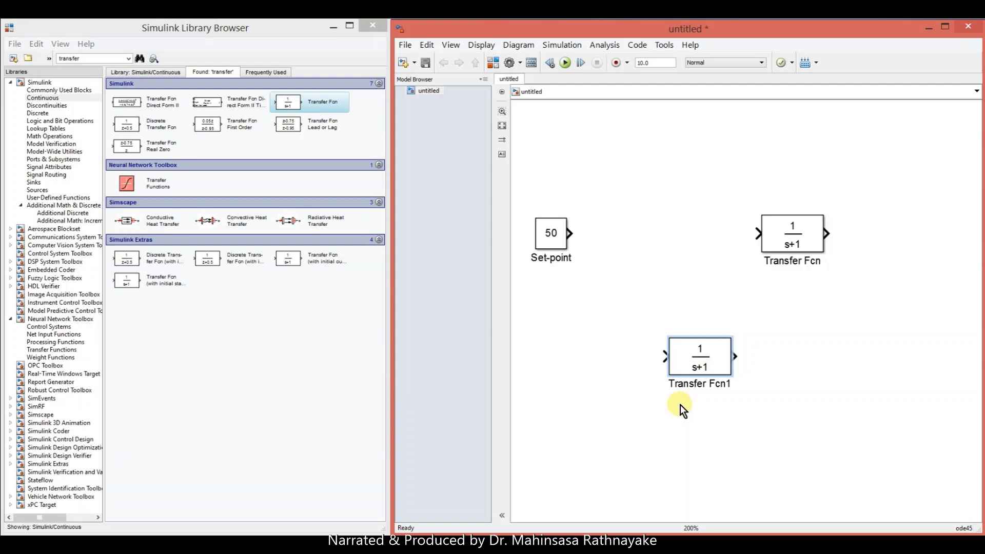
pyautogui.click(659, 450)
# Rename the top Transfer Fcn block to 'Process'.
pyautogui.doubleClick(790, 261)
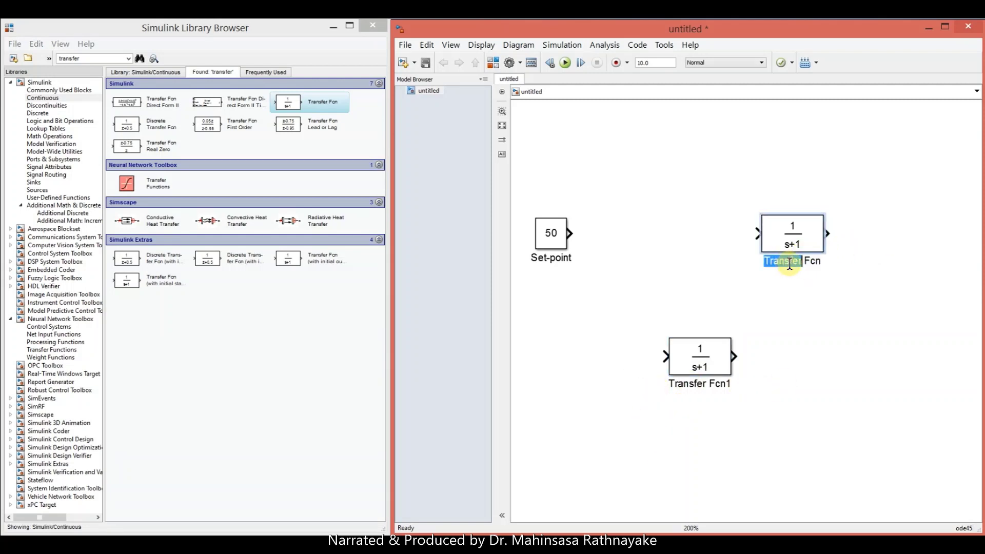
pyautogui.press('BackSpace')
pyautogui.press('Delete')
pyautogui.press('Delete')
pyautogui.press('Delete')
pyautogui.press('Delete')
pyautogui.write('Process')
pyautogui.click(754, 391)
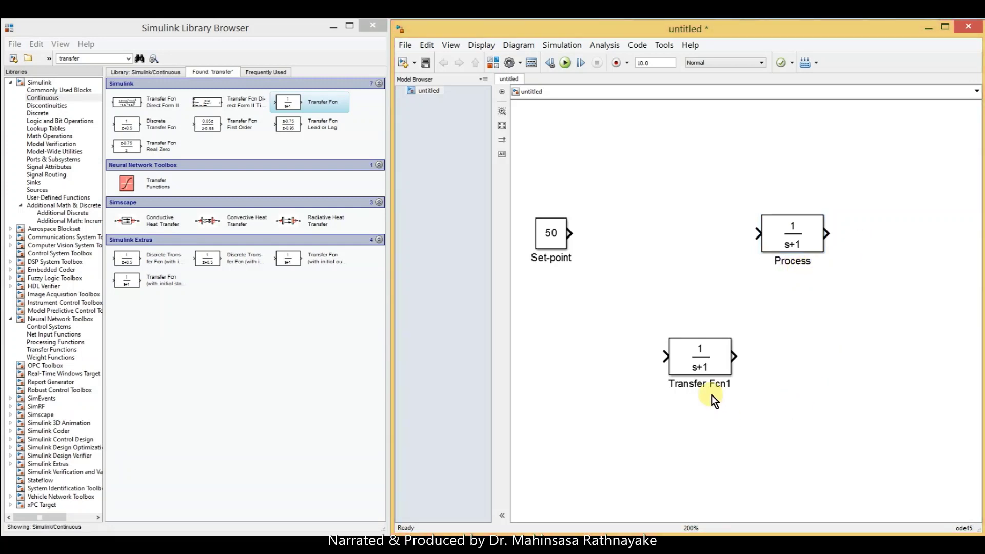
# Rename the lower Transfer Fcn1 block to 'Actuator'.
pyautogui.click(708, 384)
pyautogui.doubleClick(685, 384)
pyautogui.click(672, 384)
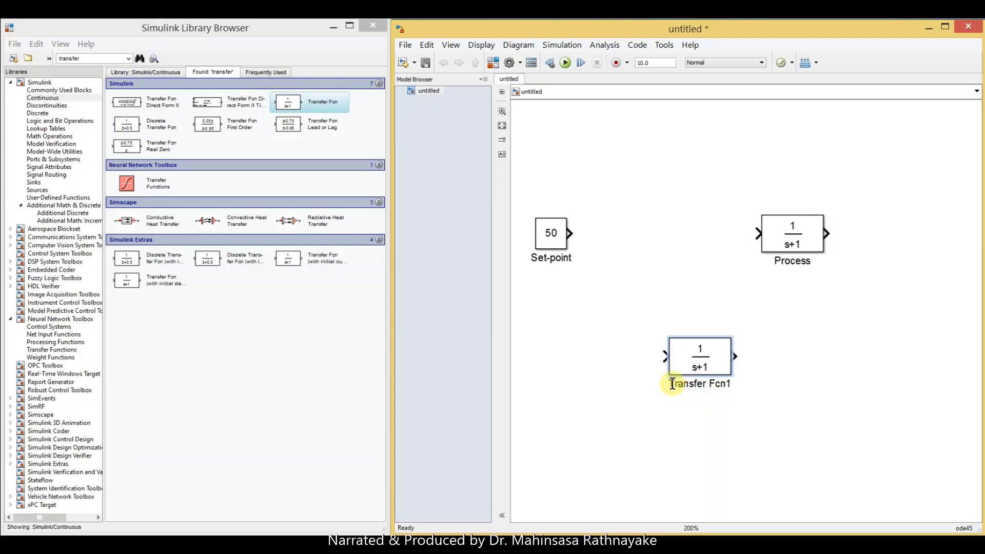
pyautogui.moveTo(675, 384); pyautogui.dragTo(733, 384)
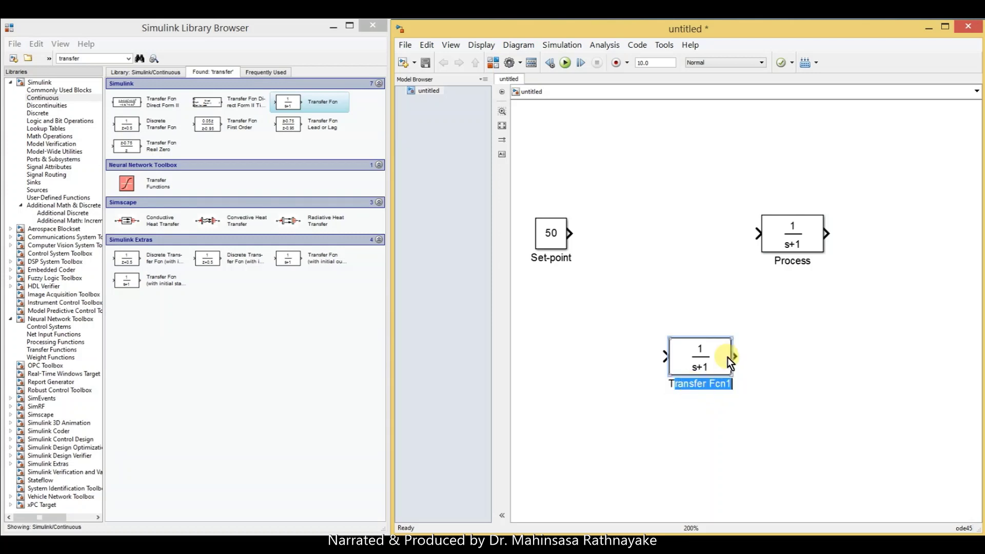
pyautogui.press('BackSpace')
pyautogui.press('BackSpace')
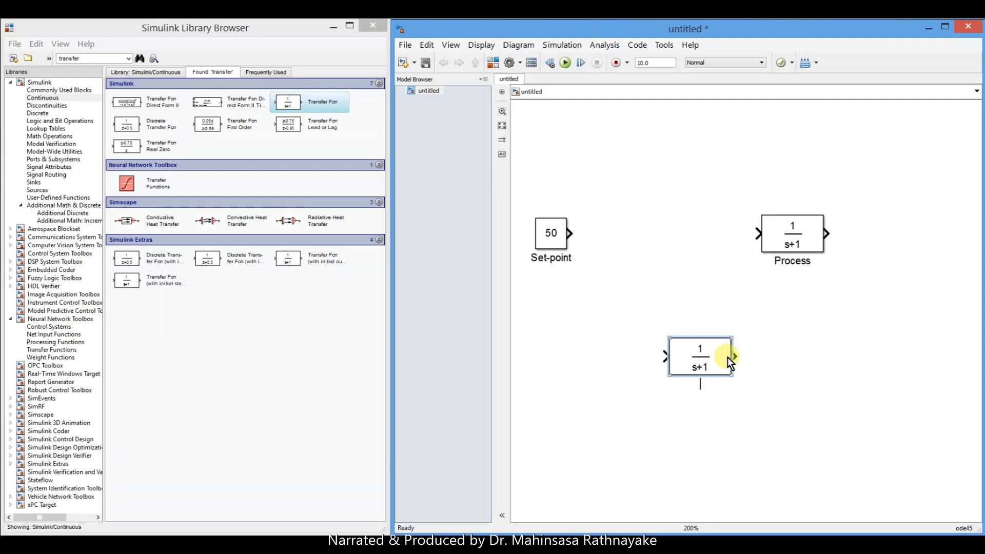
pyautogui.write('Actuator')
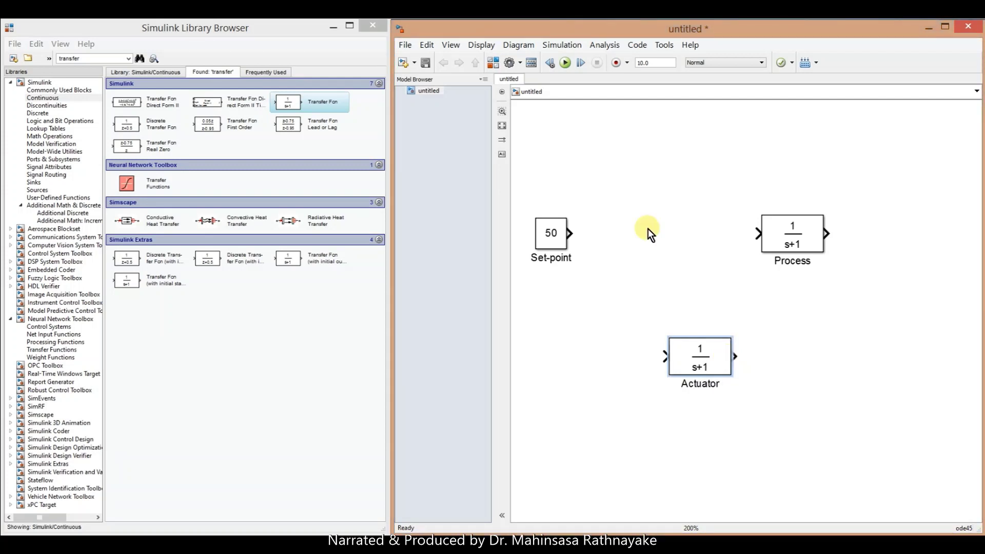
pyautogui.click(648, 228)
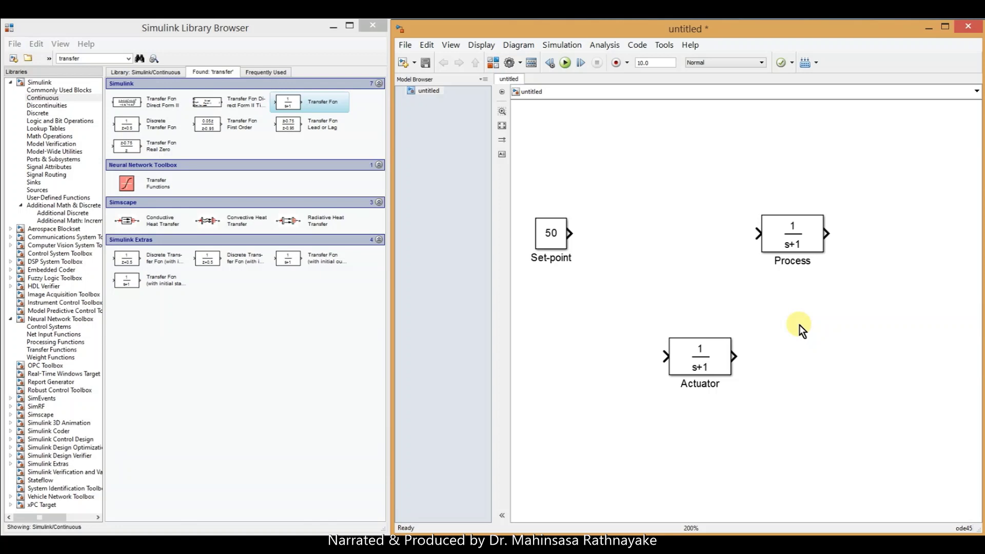
# Give the Process block numerator [90] and denominator [20 1].
pyautogui.doubleClick(786, 235)
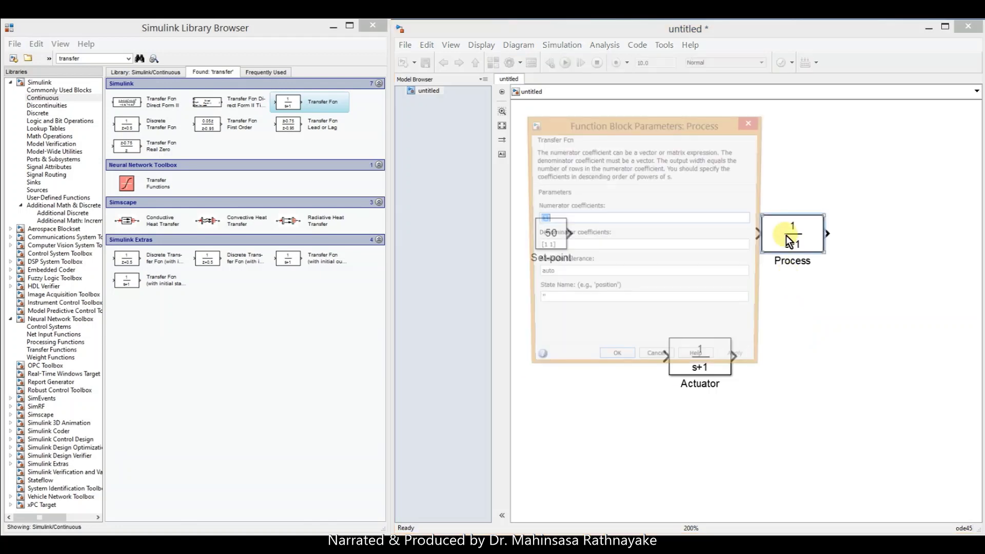
pyautogui.write('[1]')
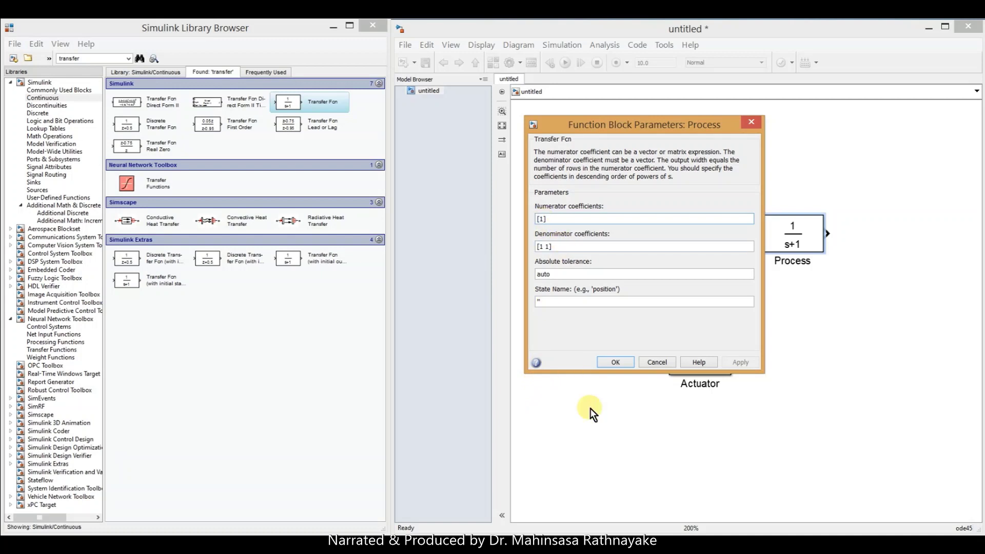
pyautogui.press('BackSpace')
pyautogui.write('90')
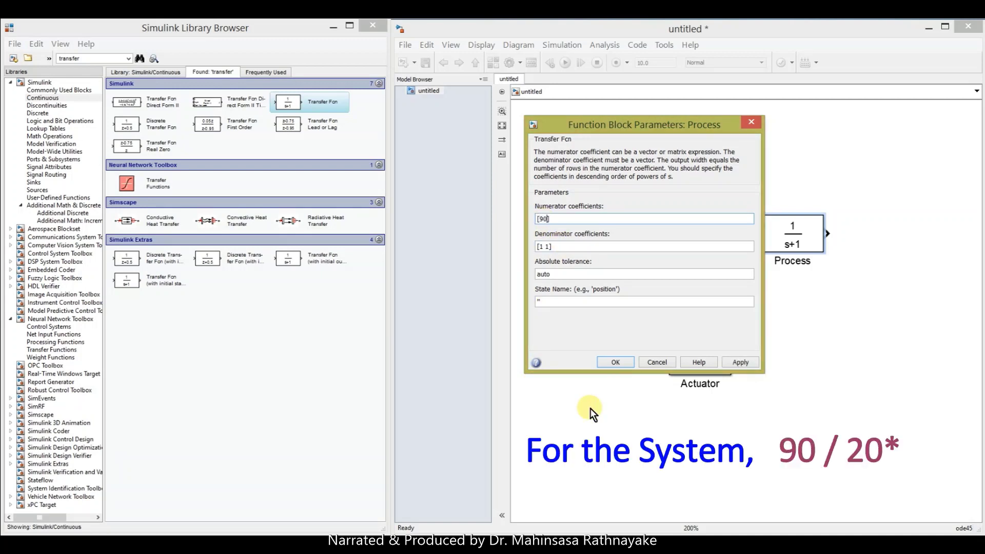
pyautogui.click(540, 247)
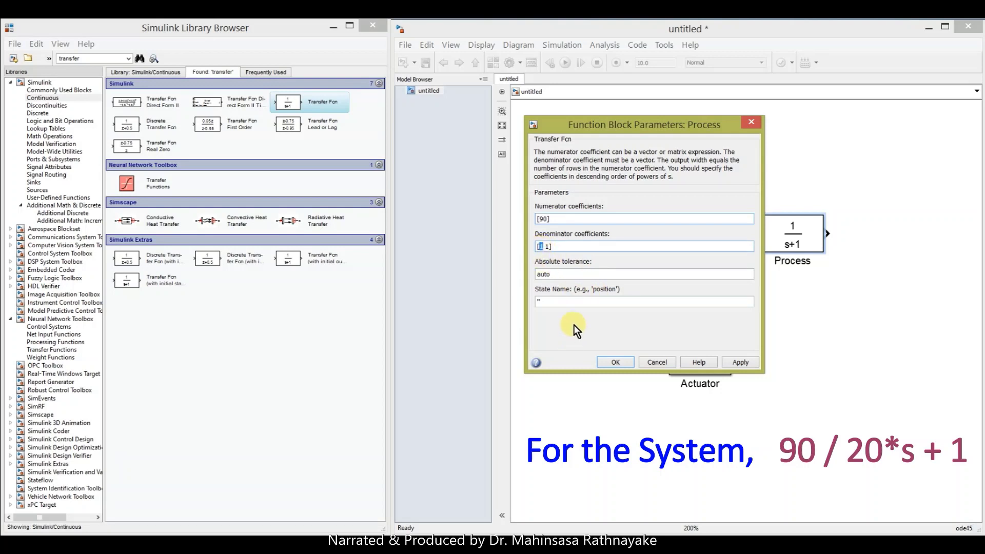
pyautogui.write('20')
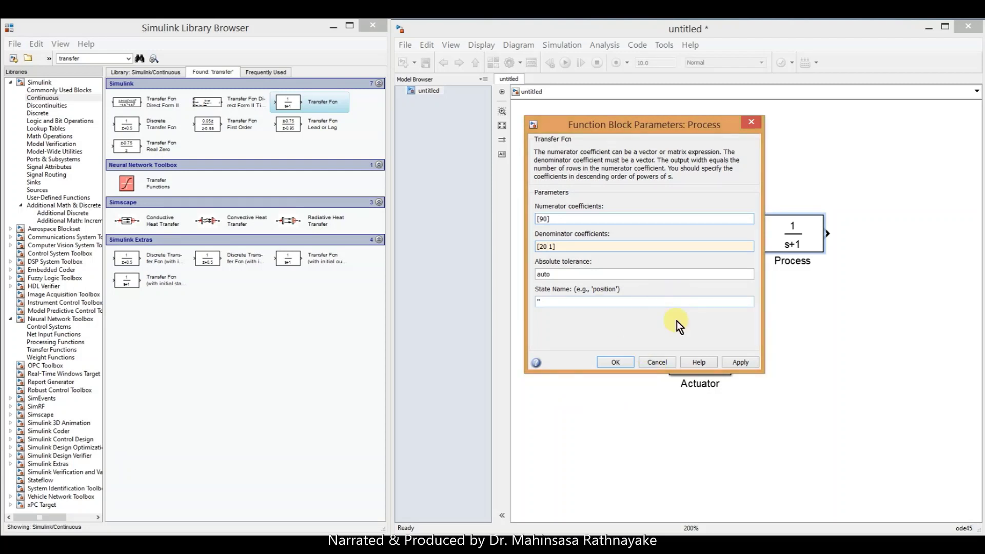
pyautogui.click(624, 360)
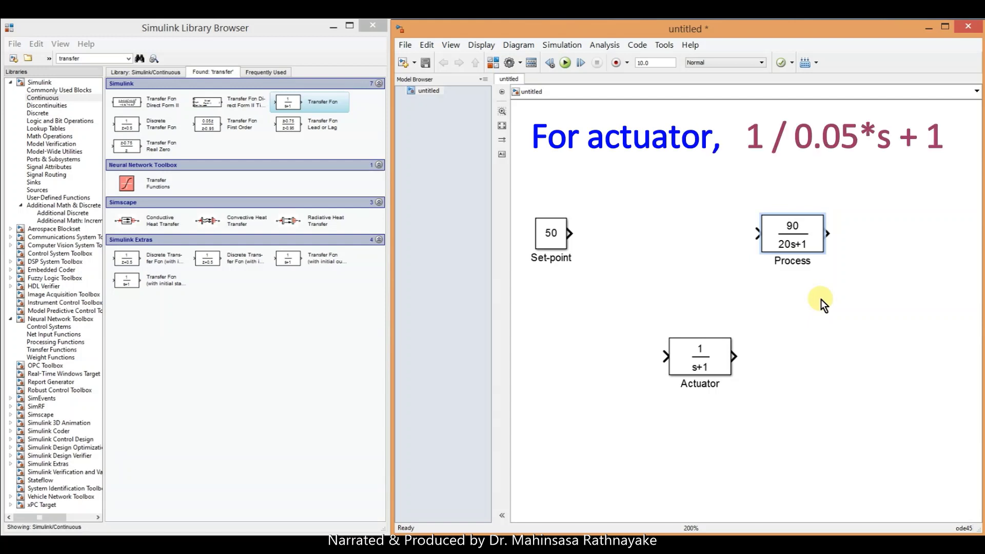
# Change the Actuator block's denominator coefficients to [0.05 1].
pyautogui.doubleClick(713, 361)
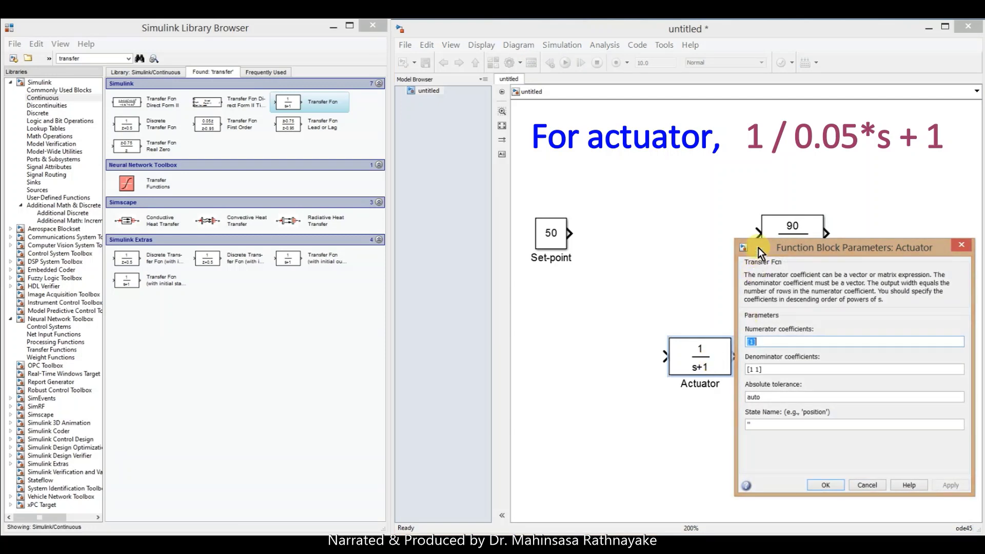
pyautogui.moveTo(758, 248); pyautogui.dragTo(763, 237)
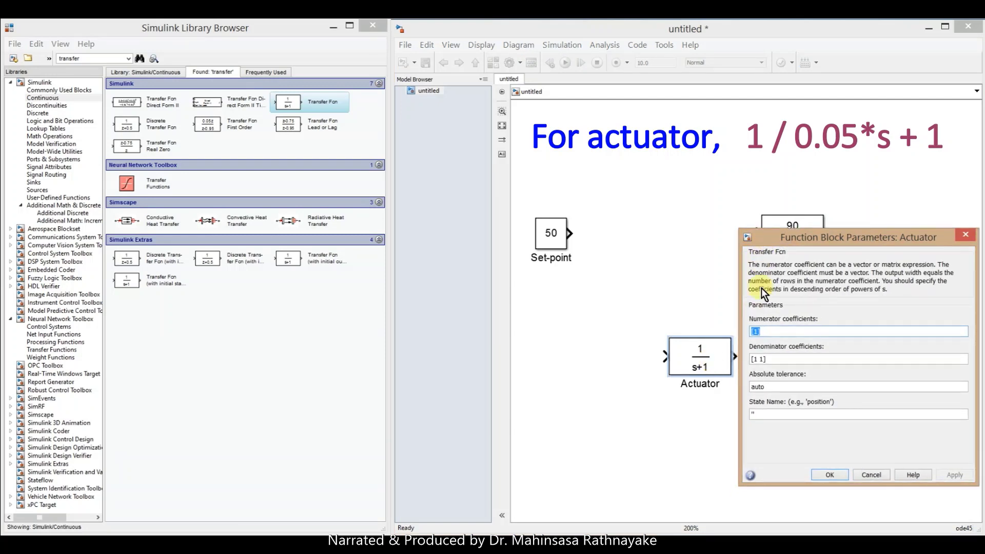
pyautogui.doubleClick(755, 358)
pyautogui.write('0.05')
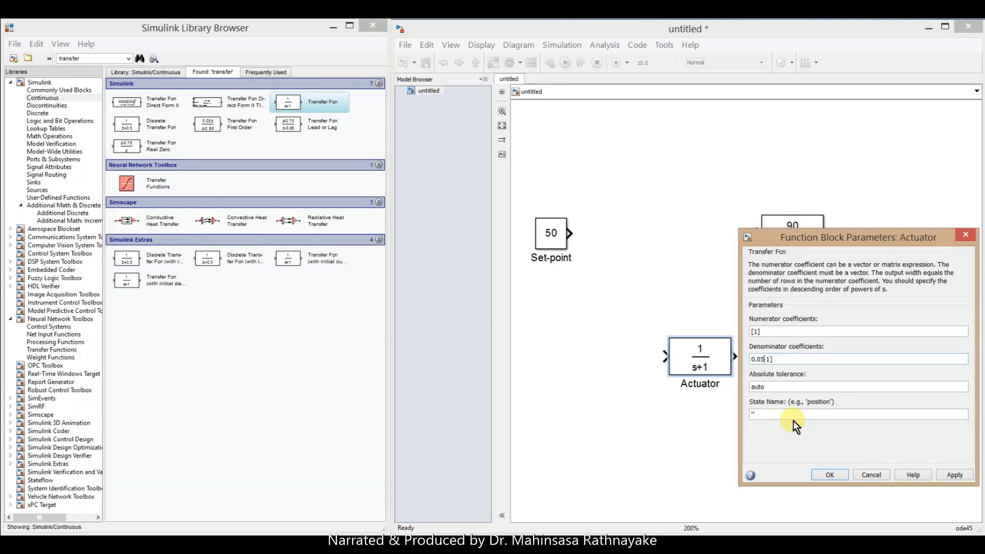
pyautogui.press('Left')
pyautogui.press('Left')
pyautogui.press('Left')
pyautogui.write('[')
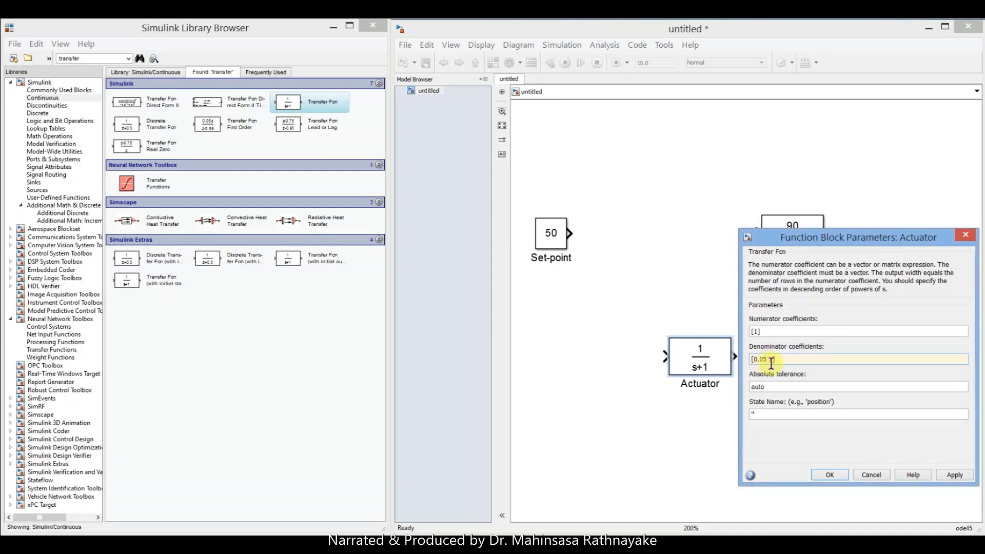
pyautogui.click(834, 477)
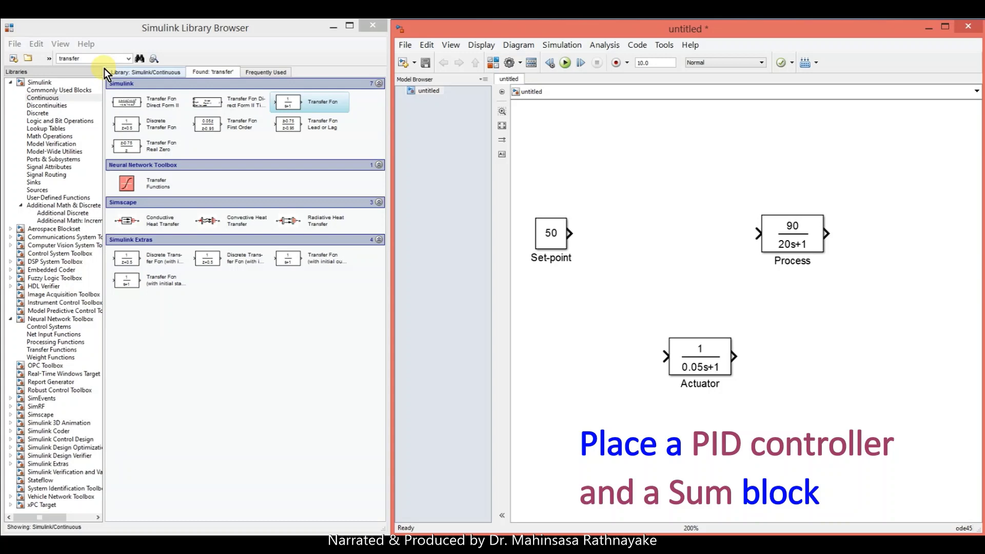
# Search for 'PID controller' and place a PID Controller block between Set-point and Process.
pyautogui.doubleClick(89, 58)
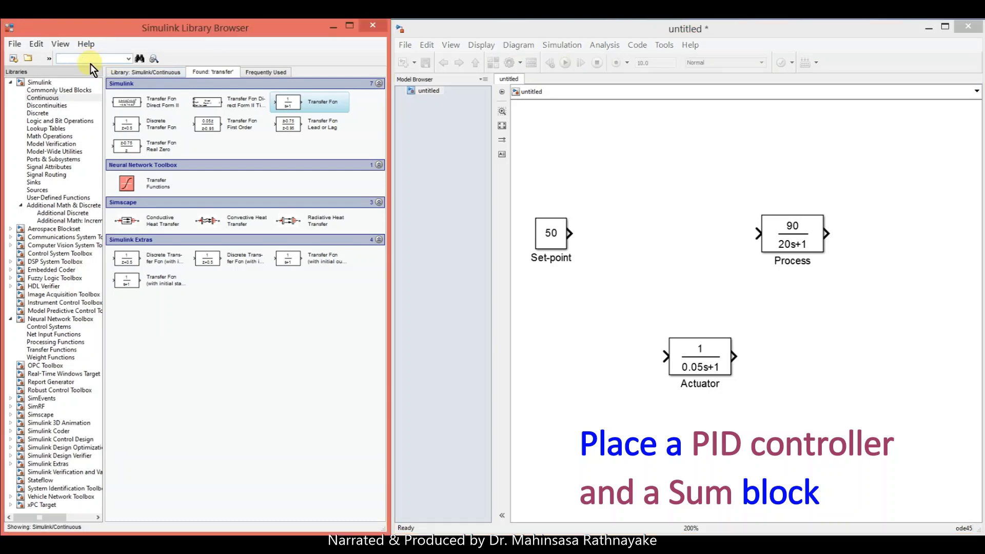
pyautogui.write('PID controller')
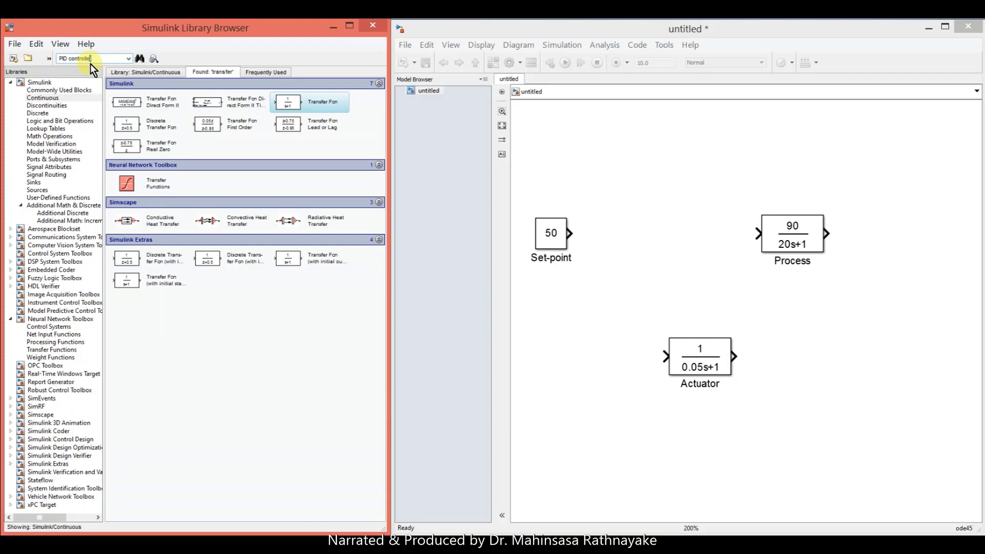
pyautogui.press('Return')
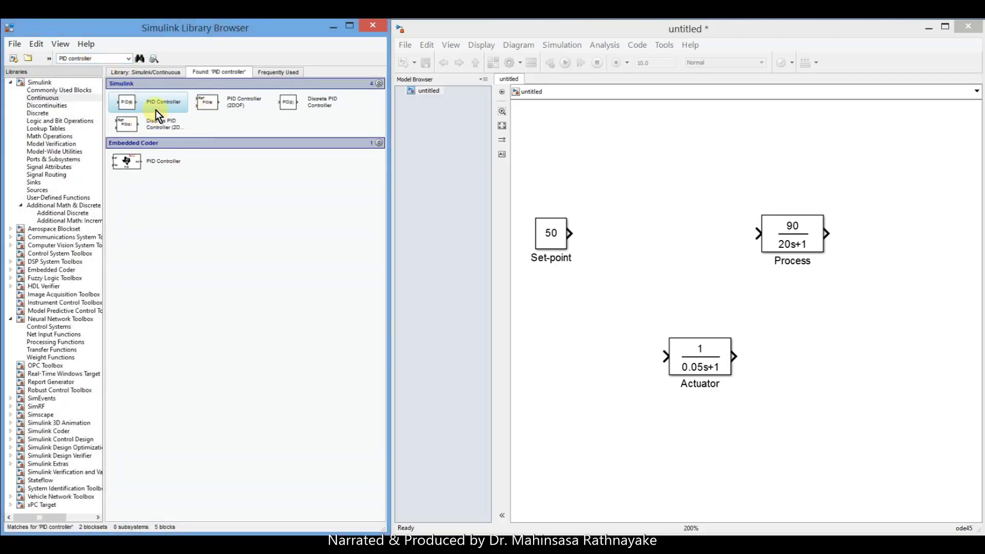
pyautogui.moveTo(155, 110); pyautogui.dragTo(669, 247)
pyautogui.click(678, 290)
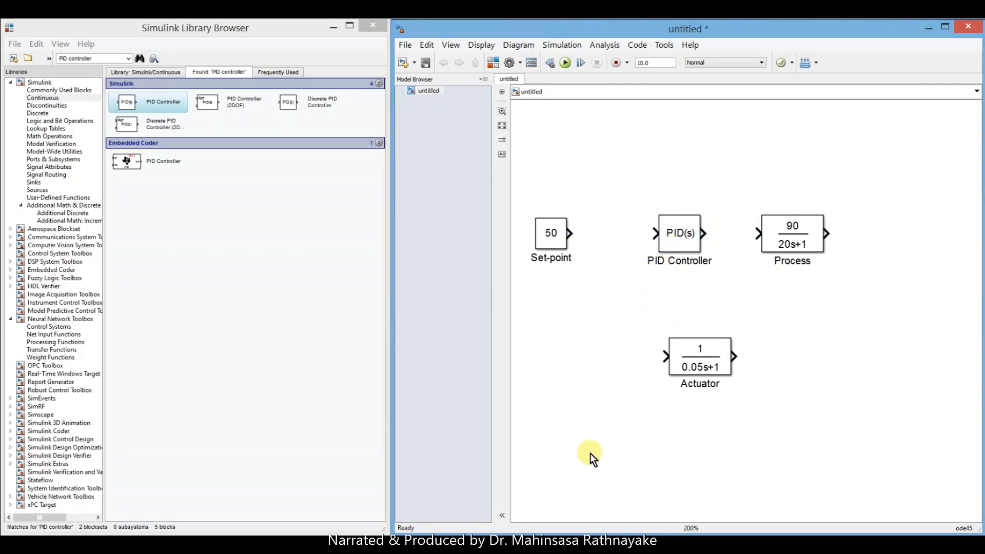
pyautogui.click(55, 90)
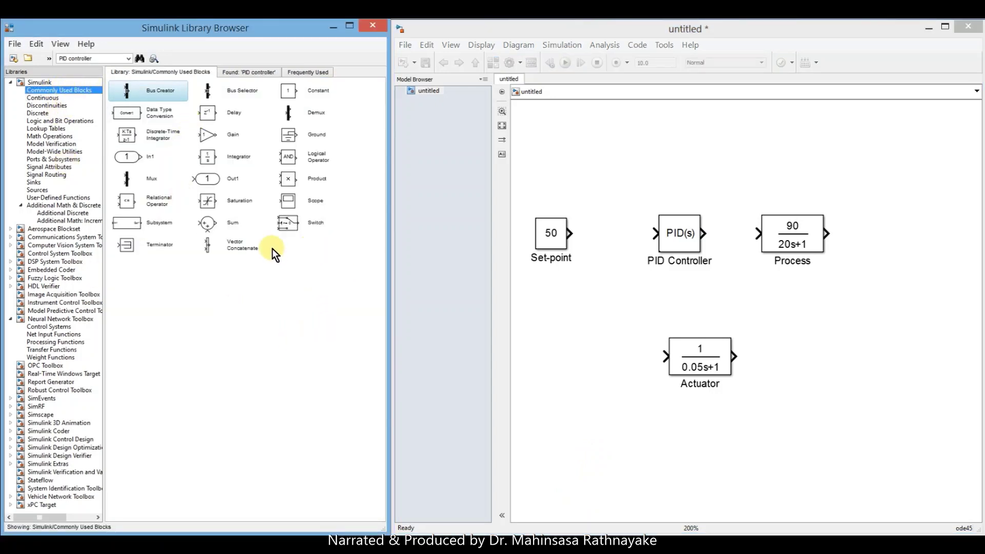
# Add a Sum block before the PID Controller and a Scope block after Process.
pyautogui.click(221, 217)
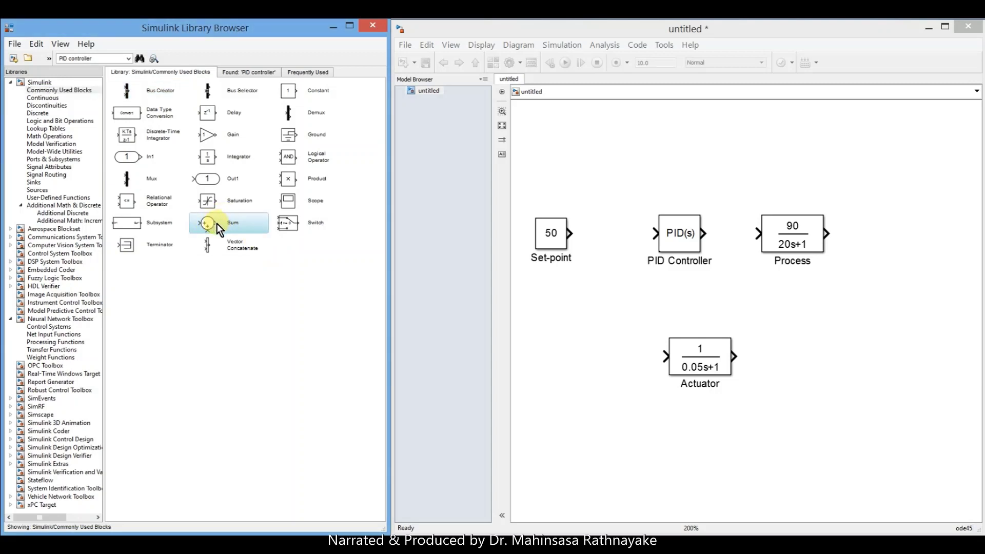
pyautogui.moveTo(217, 223); pyautogui.dragTo(613, 234)
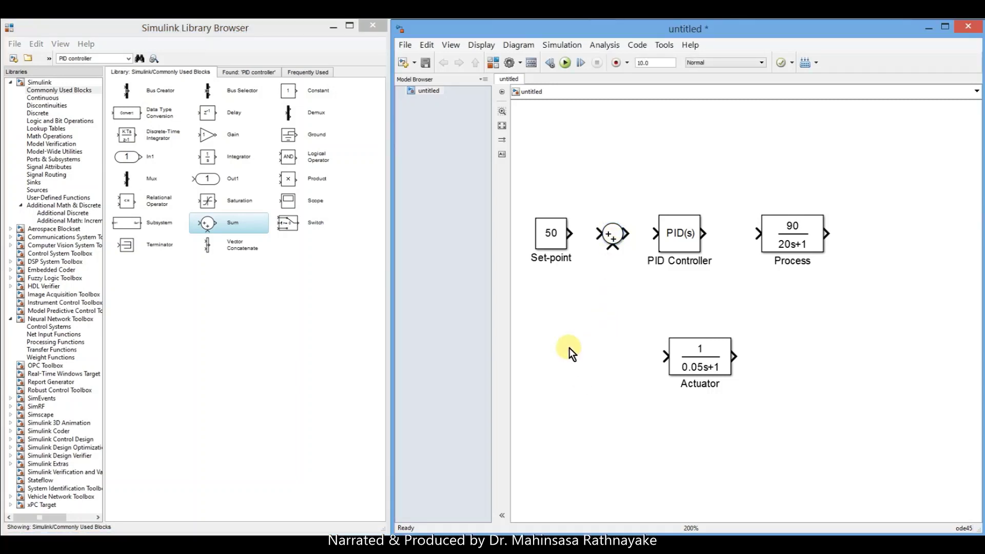
pyautogui.click(312, 199)
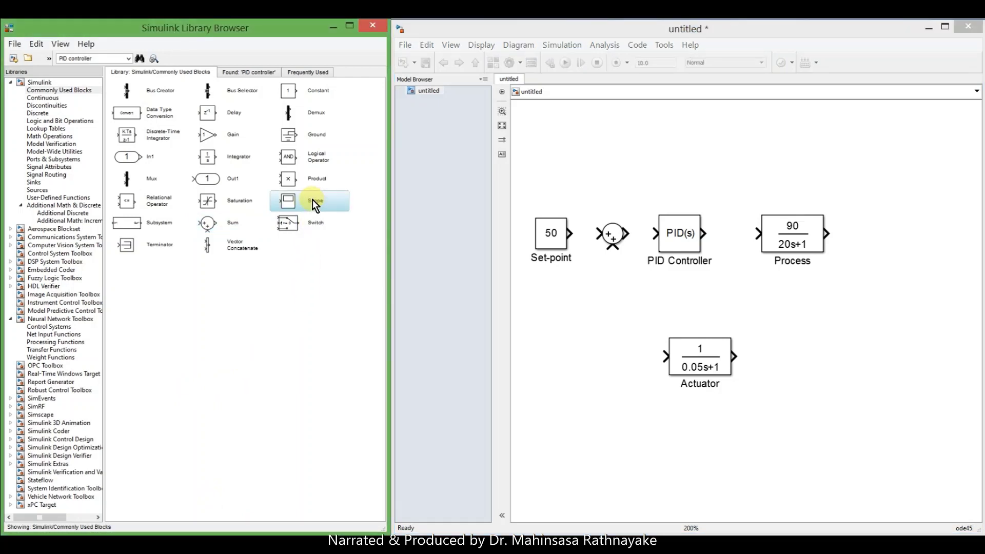
pyautogui.moveTo(312, 199); pyautogui.dragTo(936, 236)
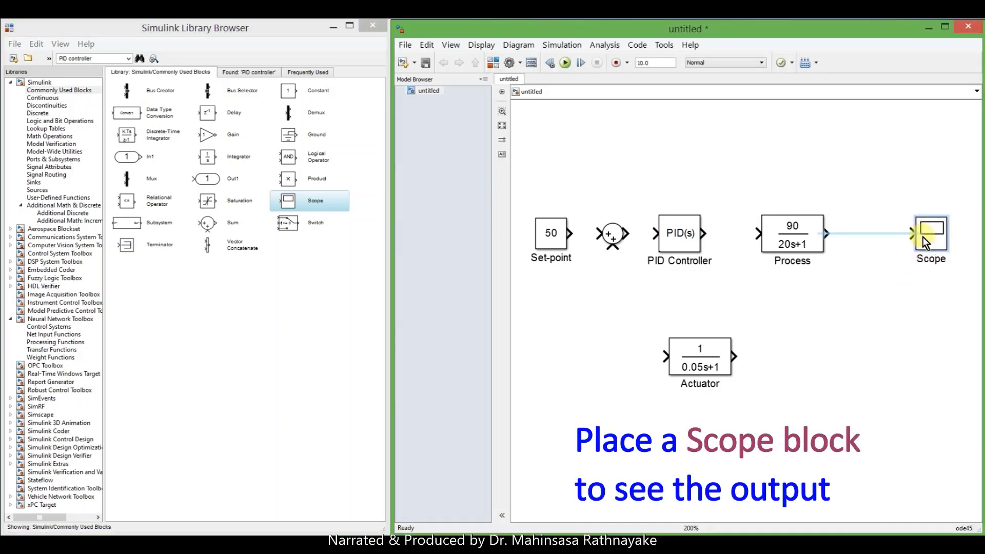
pyautogui.click(896, 293)
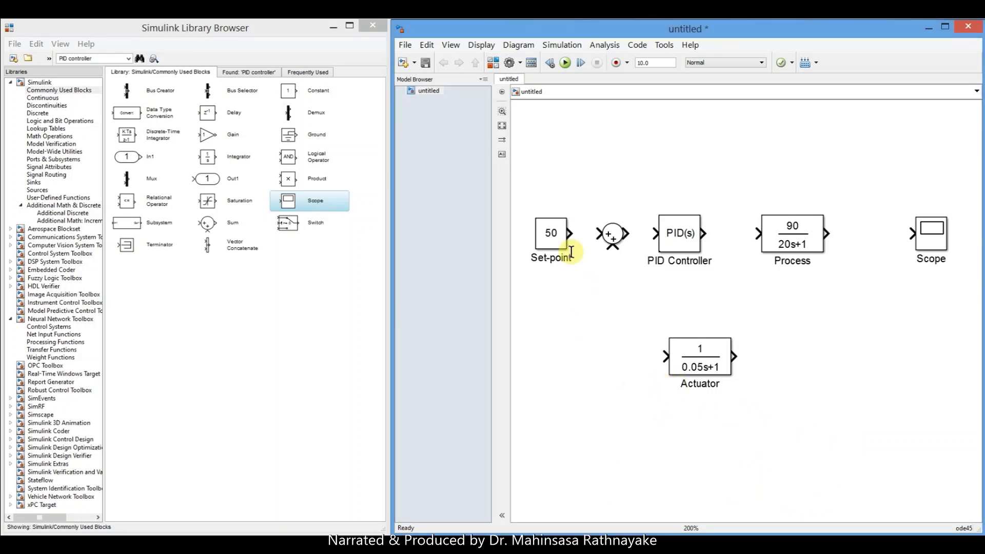
# Wire Set-point to Sum and Process to Scope, flip Actuator, and feed Process output through it into Sum.
pyautogui.moveTo(568, 233)
pyautogui.mouseDown()
pyautogui.moveTo(671, 242)
pyautogui.moveTo(763, 233)
pyautogui.mouseUp()
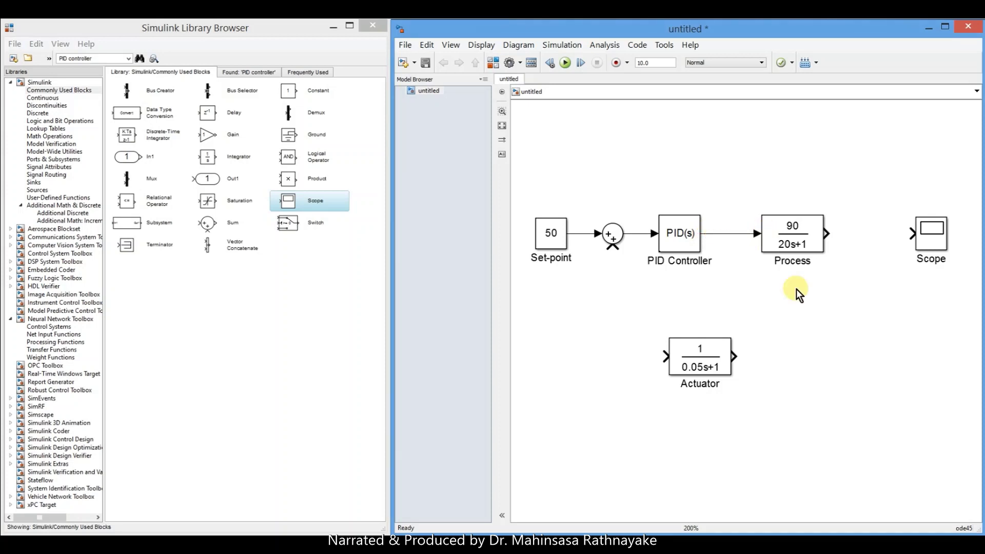
pyautogui.moveTo(826, 233); pyautogui.dragTo(912, 232)
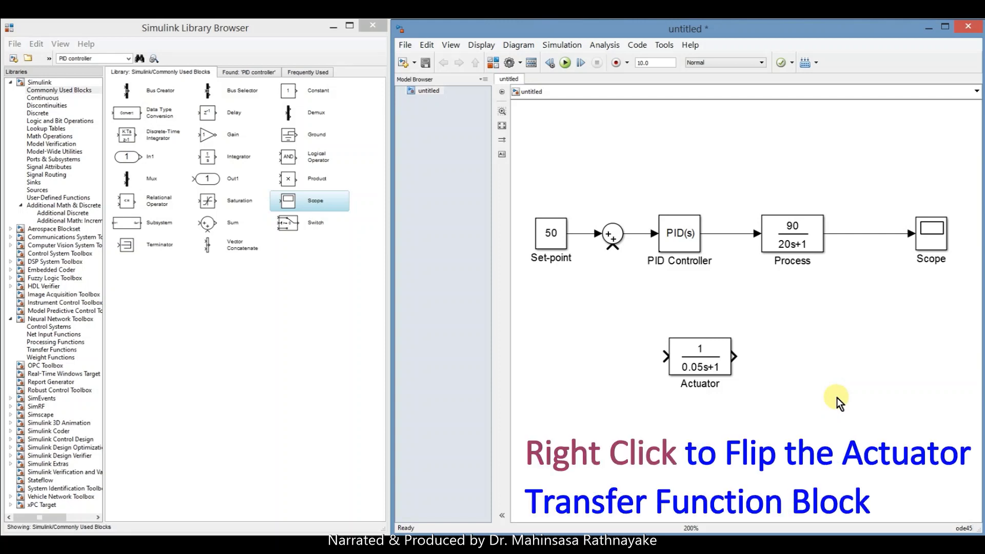
pyautogui.rightClick(709, 356)
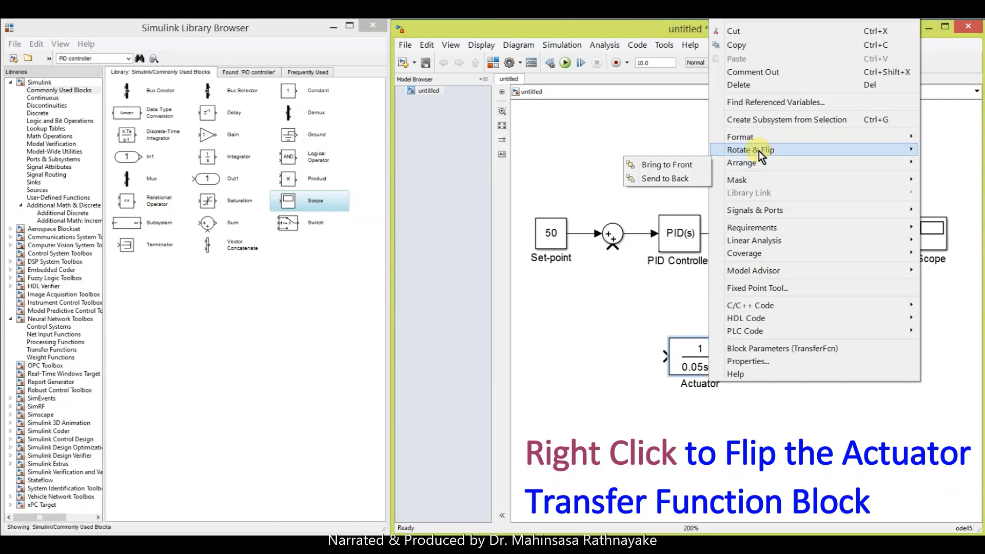
pyautogui.moveTo(759, 150)
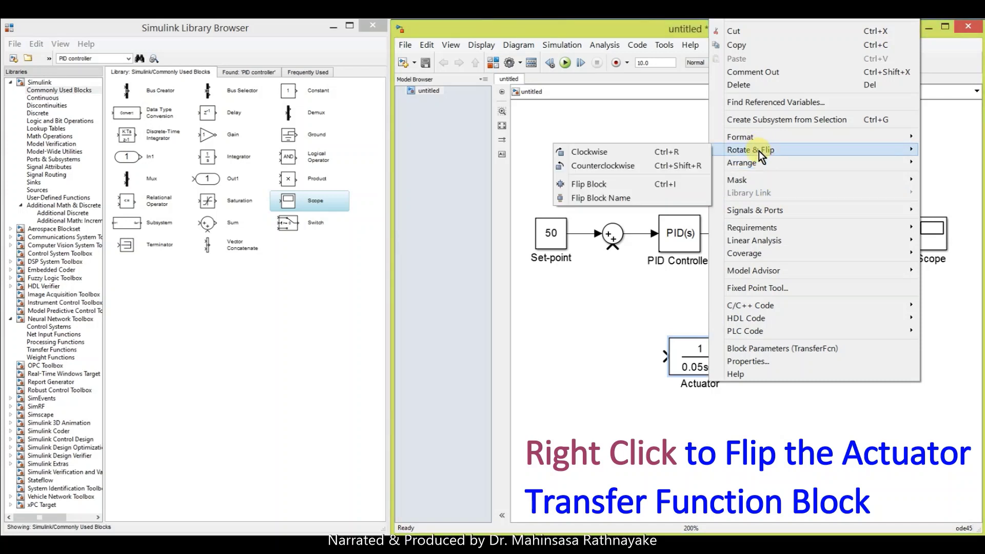
pyautogui.click(601, 182)
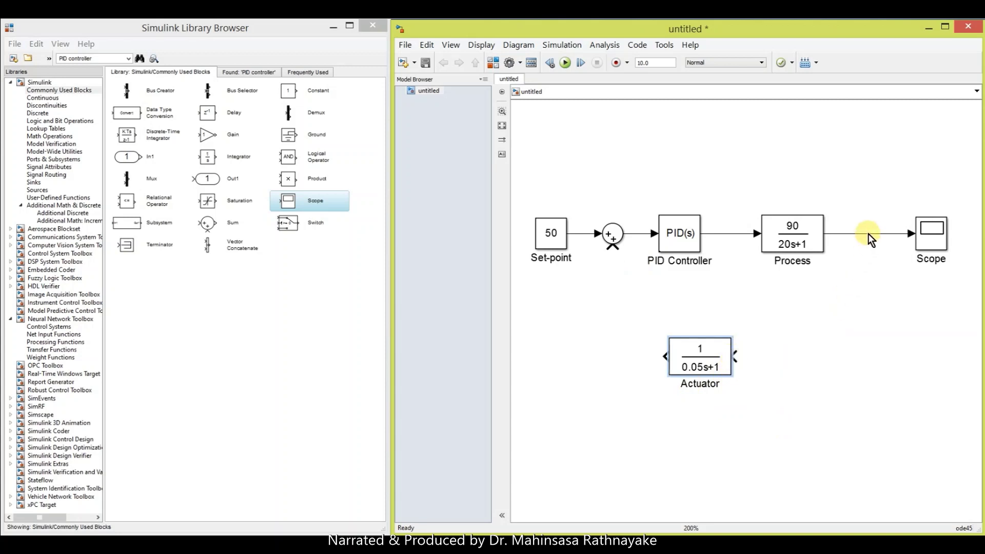
pyautogui.moveTo(868, 234); pyautogui.dragTo(736, 356)
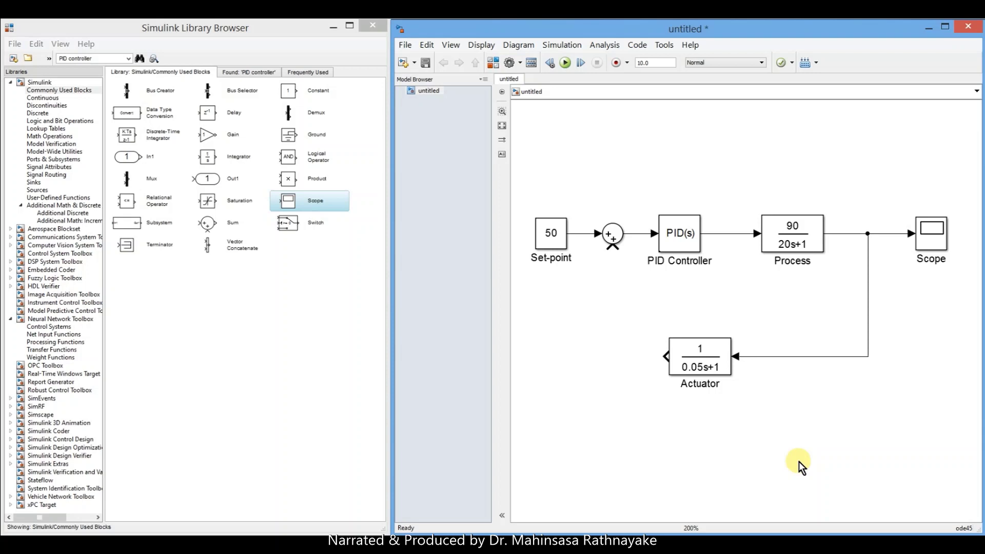
pyautogui.moveTo(666, 355); pyautogui.dragTo(612, 249)
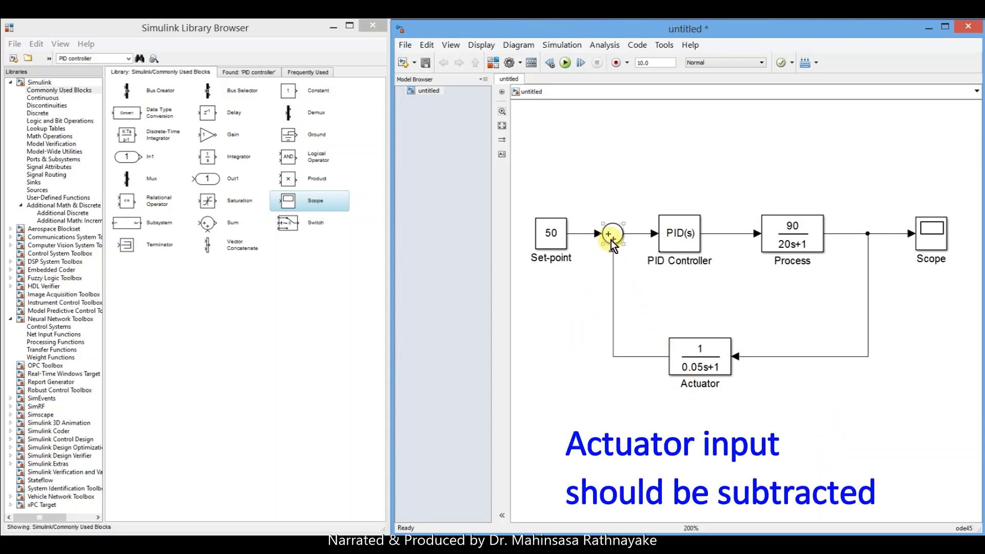
# Change the Sum block's list of signs from |++ to |+- so the Actuator feedback is subtracted.
pyautogui.doubleClick(613, 241)
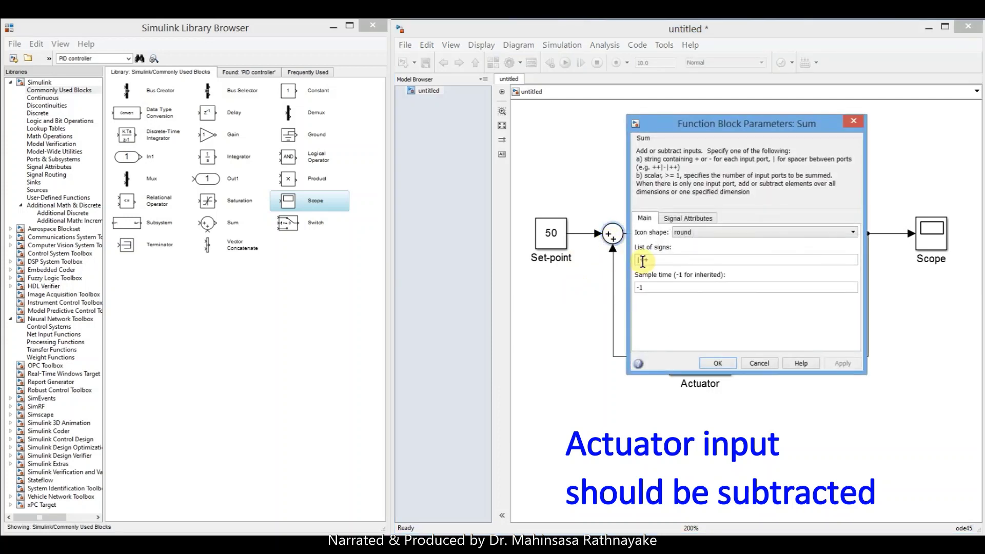
pyautogui.doubleClick(651, 260)
pyautogui.click(651, 259)
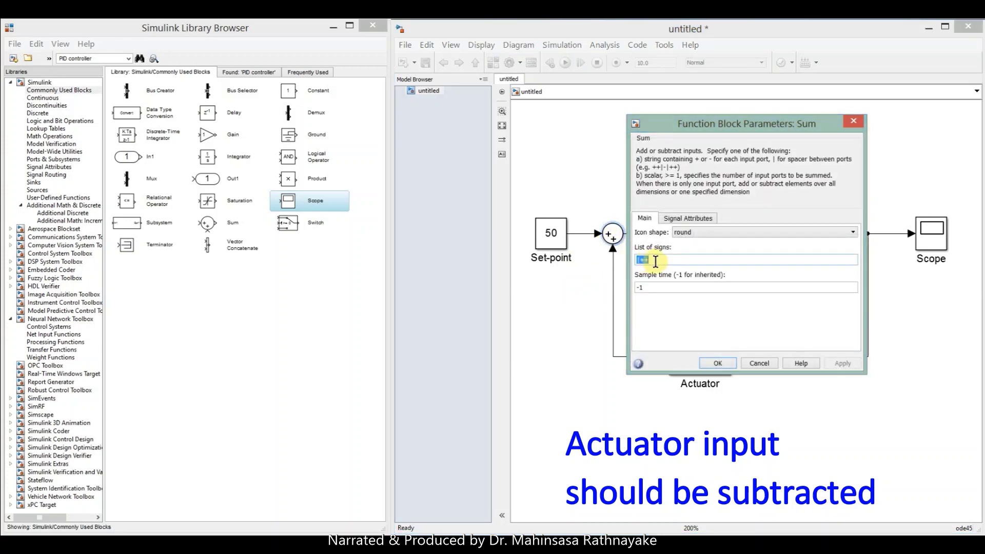
pyautogui.press('BackSpace')
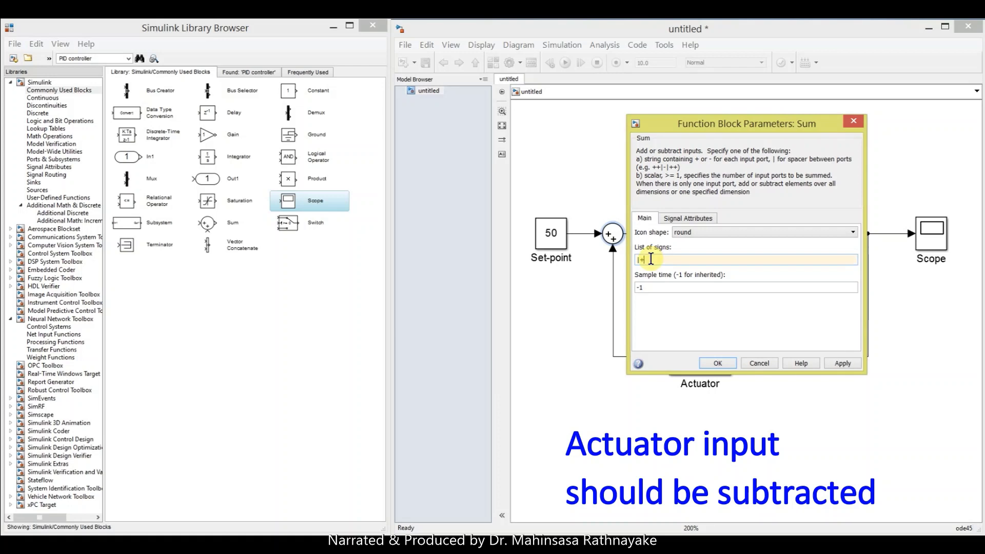
pyautogui.write('-')
pyautogui.click(717, 363)
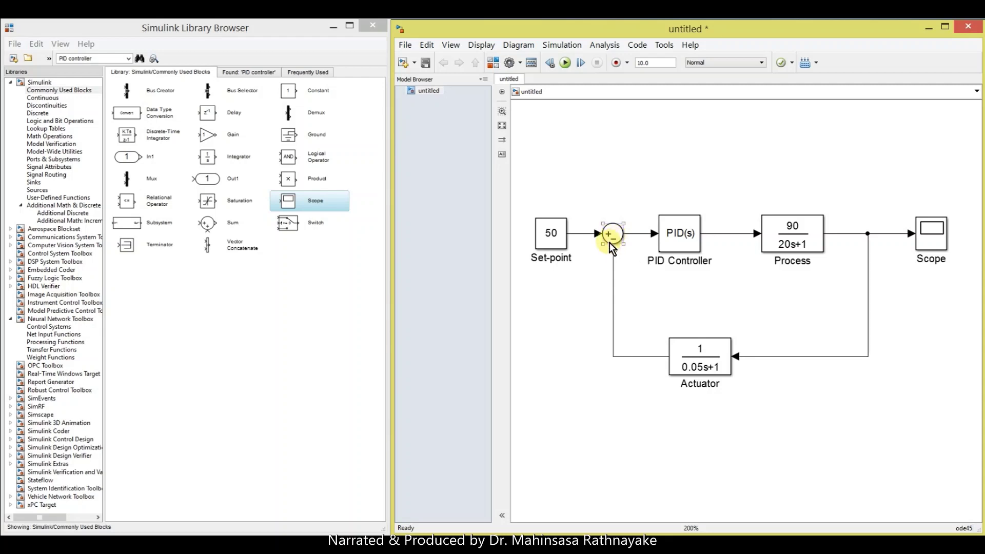
pyautogui.click(614, 459)
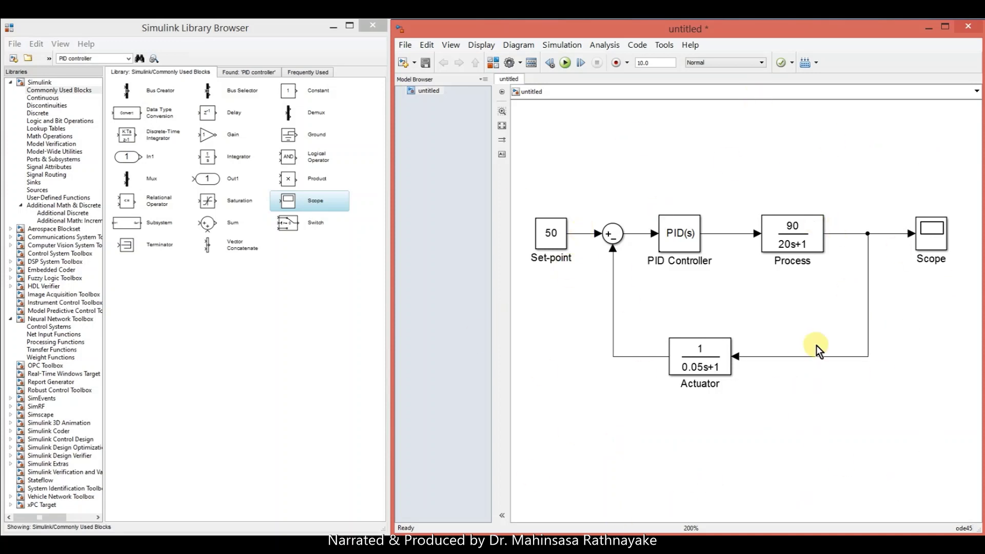
# Open the Scope display and enlarge its window.
pyautogui.click(941, 240)
pyautogui.doubleClick(940, 239)
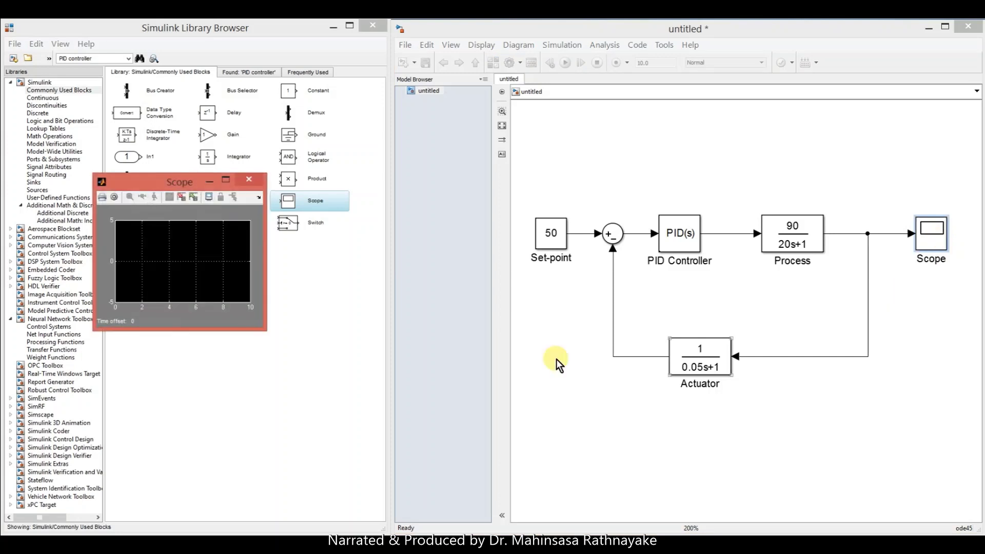
pyautogui.moveTo(93, 176); pyautogui.dragTo(3, 22)
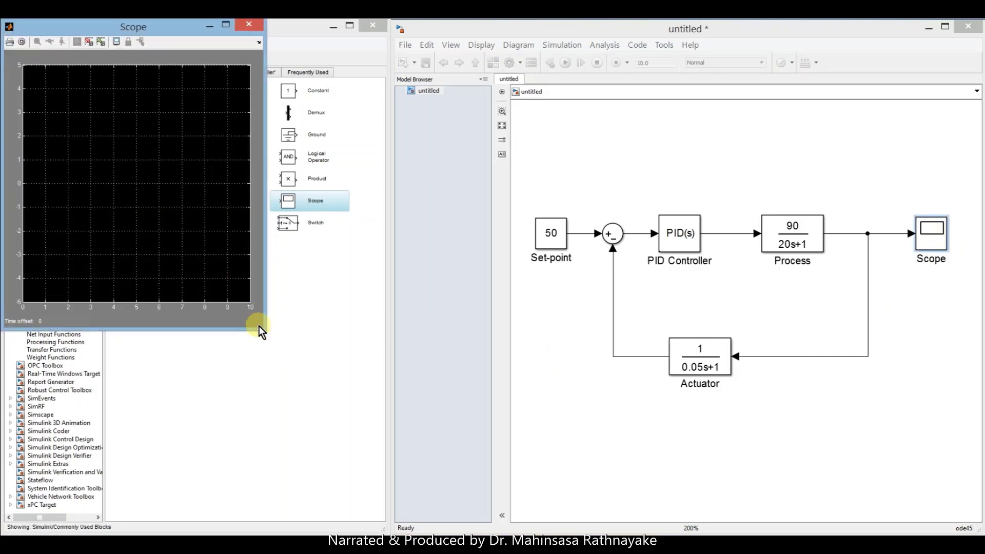
pyautogui.moveTo(259, 326); pyautogui.dragTo(383, 530)
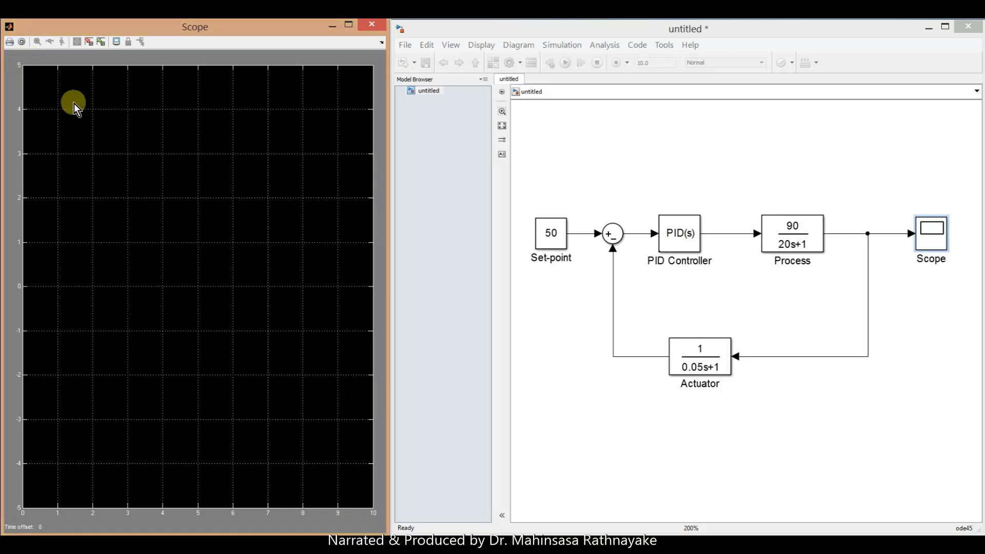
# Set the Scope plot's axes properties to Y-min 0 and Y-max 75.
pyautogui.rightClick(158, 100)
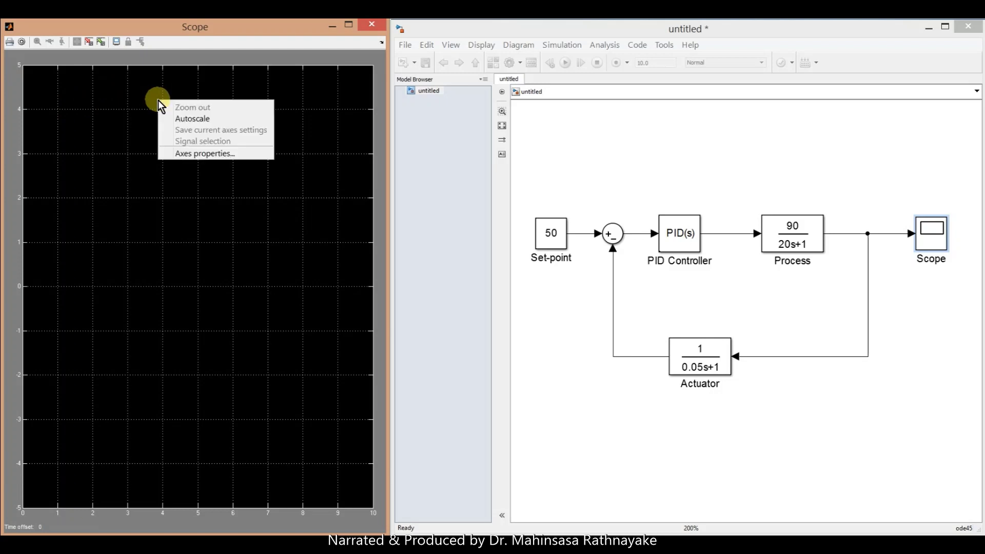
pyautogui.click(196, 154)
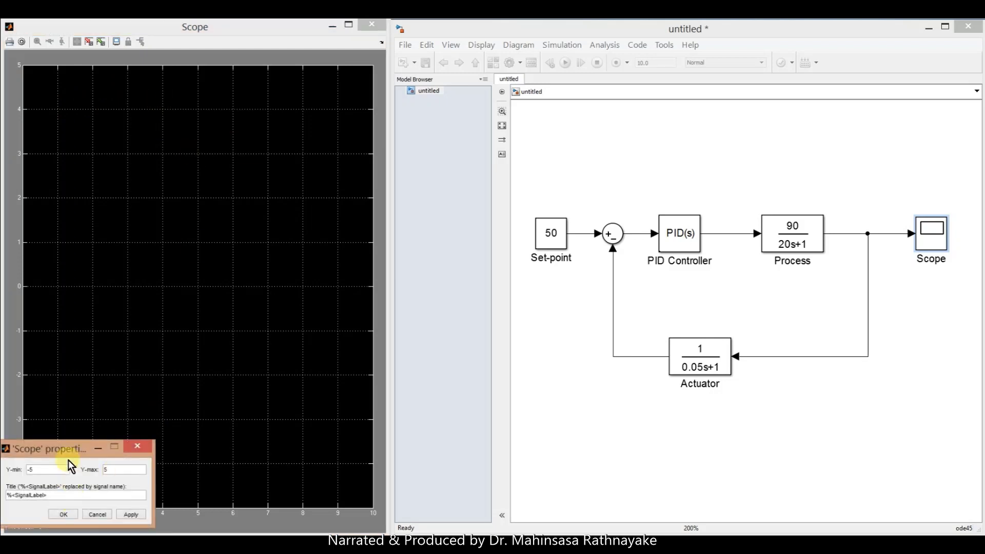
pyautogui.moveTo(82, 447); pyautogui.dragTo(168, 277)
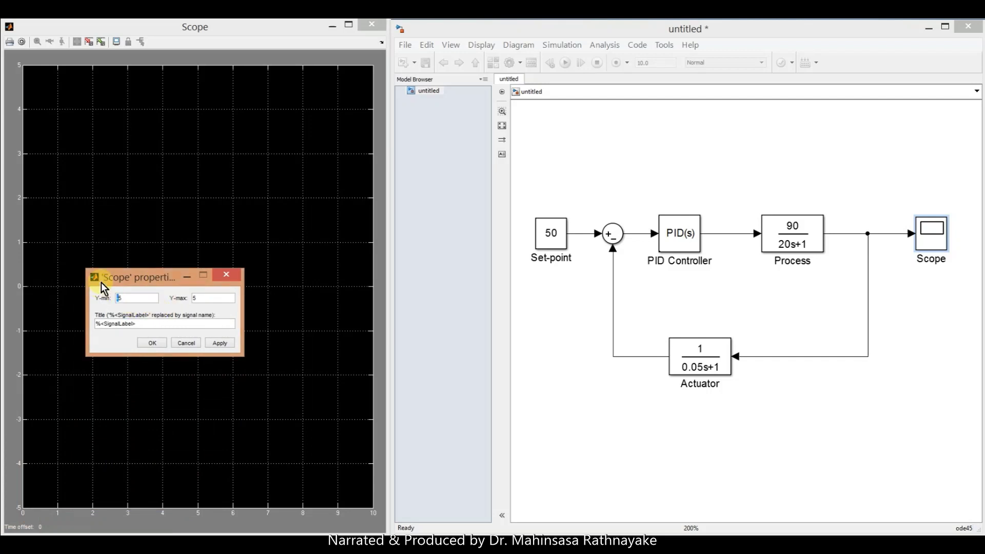
pyautogui.doubleClick(128, 296)
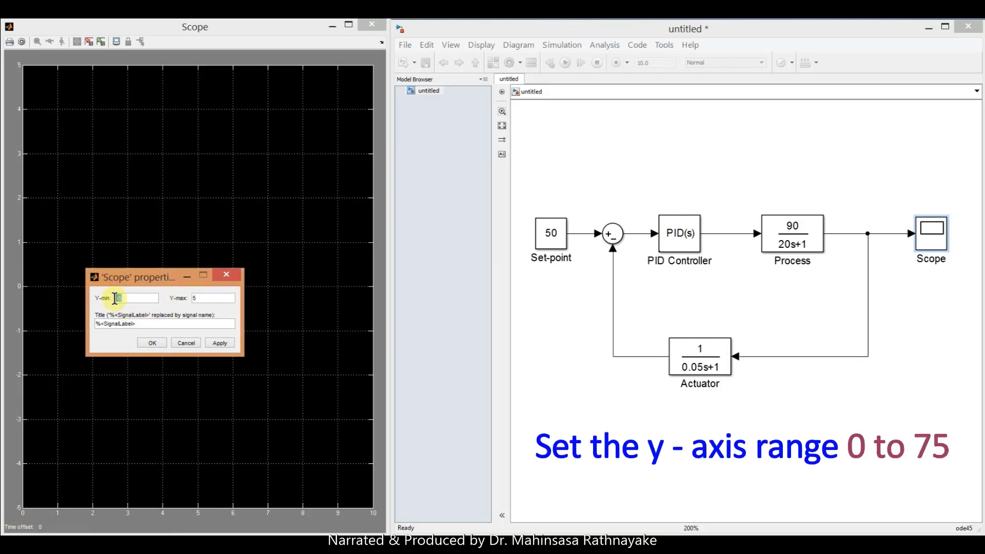
pyautogui.write('0')
pyautogui.doubleClick(202, 296)
pyautogui.write('75')
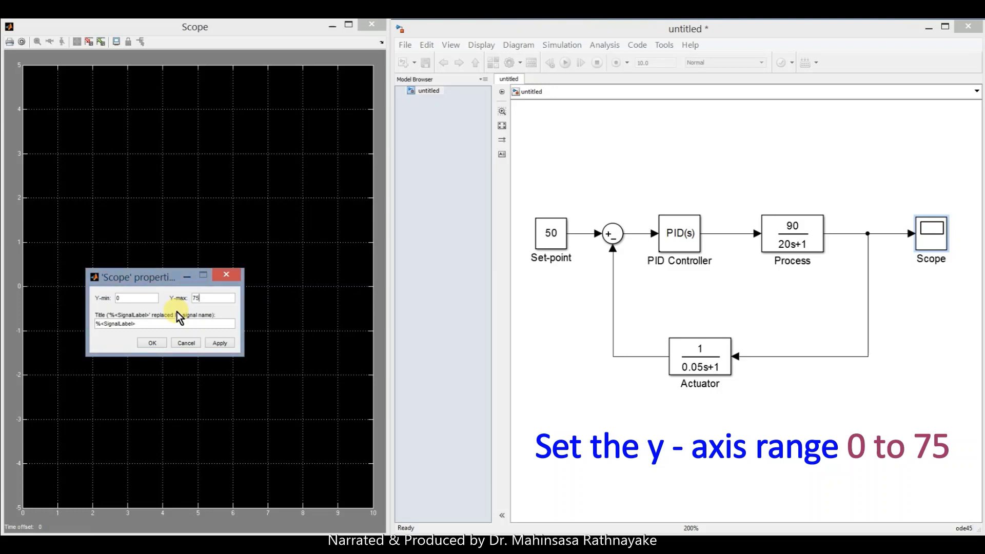
pyautogui.click(153, 343)
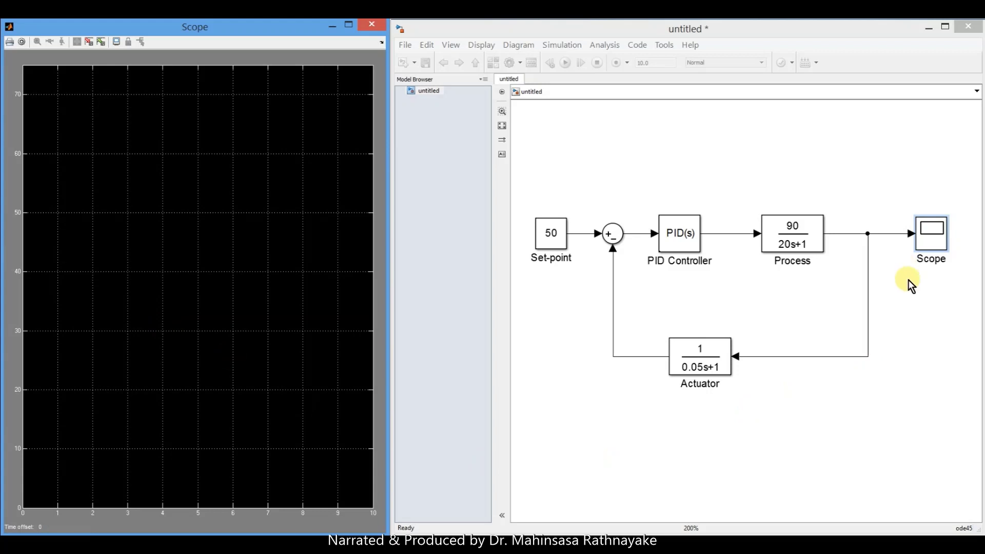
# Run the model so the Scope plots the response peaking near 57 and settling at 50.
pyautogui.click(638, 29)
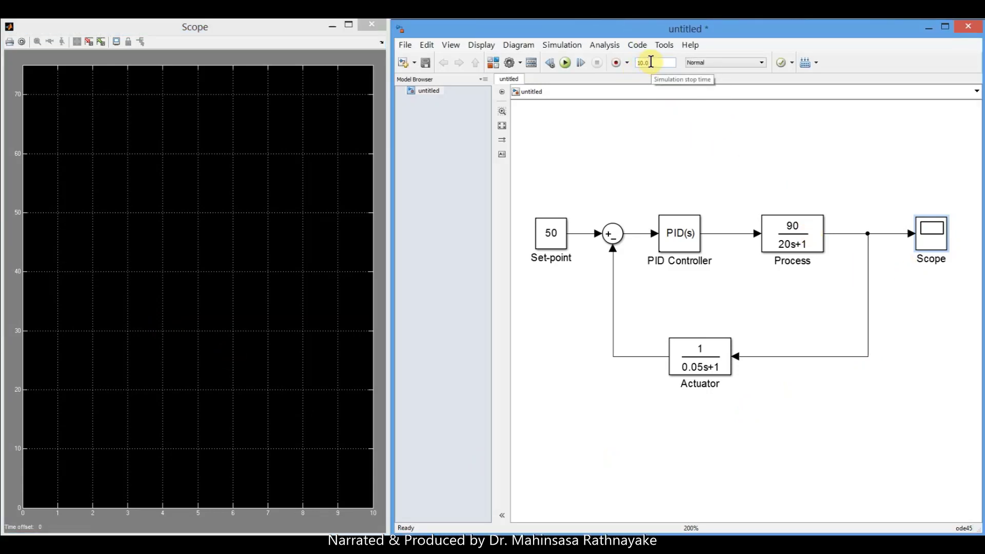
pyautogui.click(566, 63)
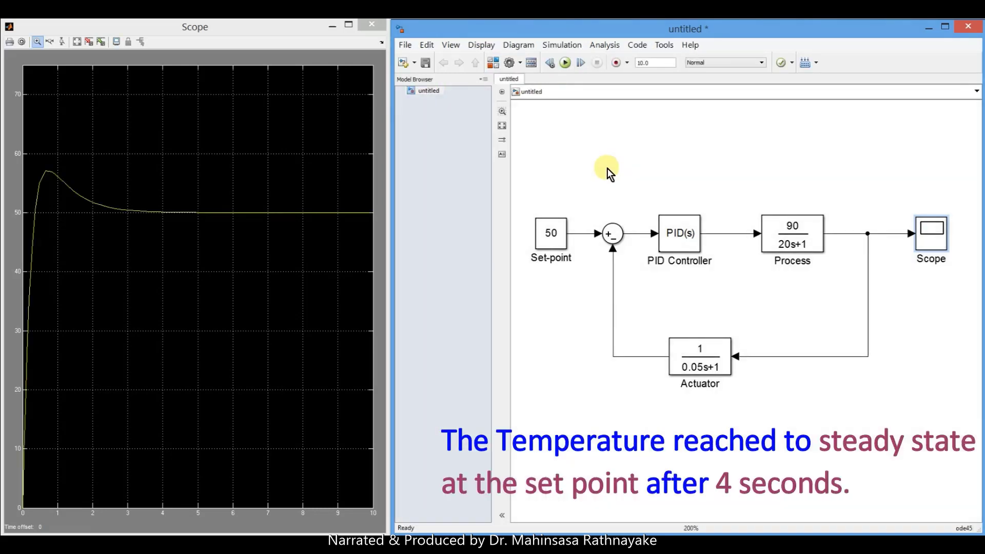